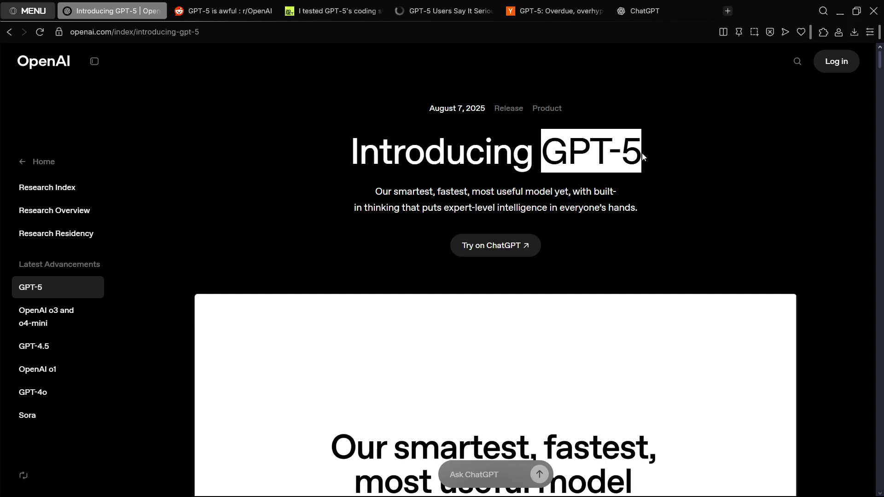
Review the Reddit GPT-5 post and the ZDNet GPT-5 coding article, accepting its cookies.
click(416, 173)
key(ctrl+Tab)
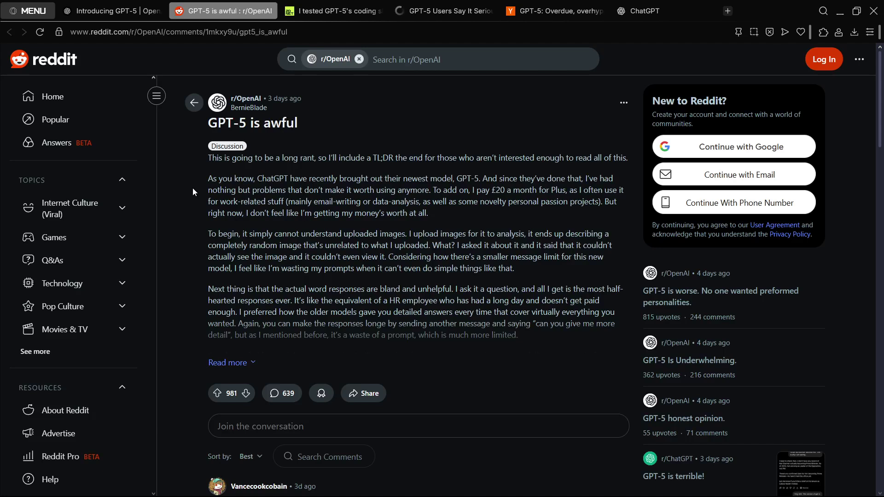
click(313, 14)
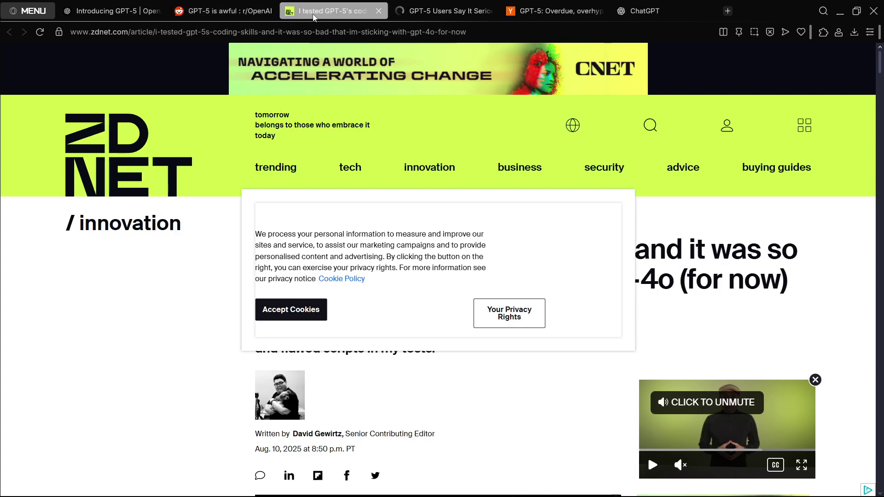
click(291, 310)
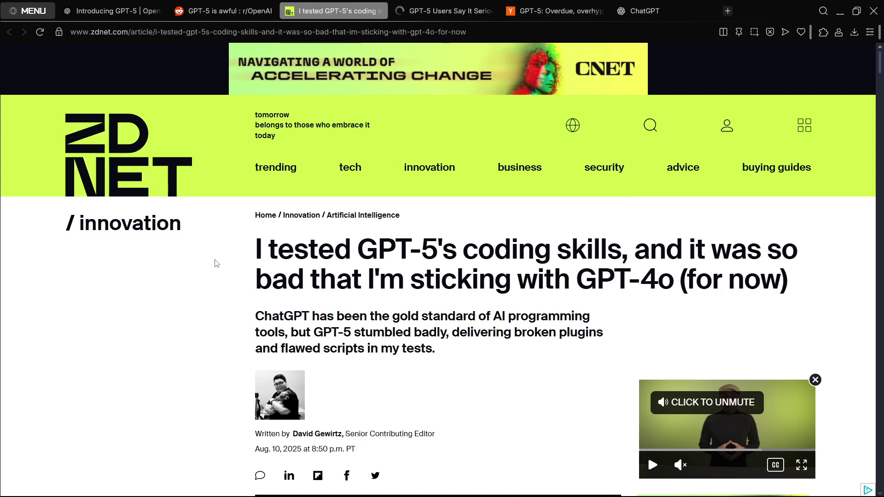
Read the Futurism and Hacker News GPT-5 critiques, then move to the ChatGPT tab.
click(424, 10)
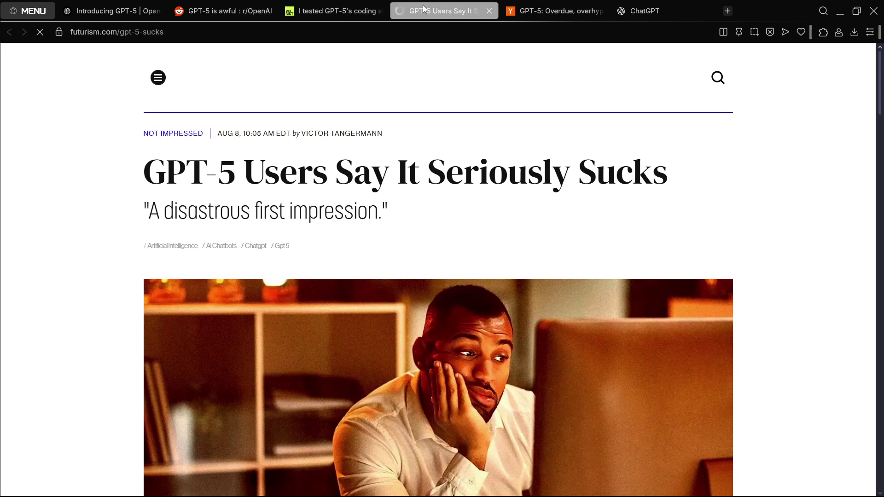
click(554, 11)
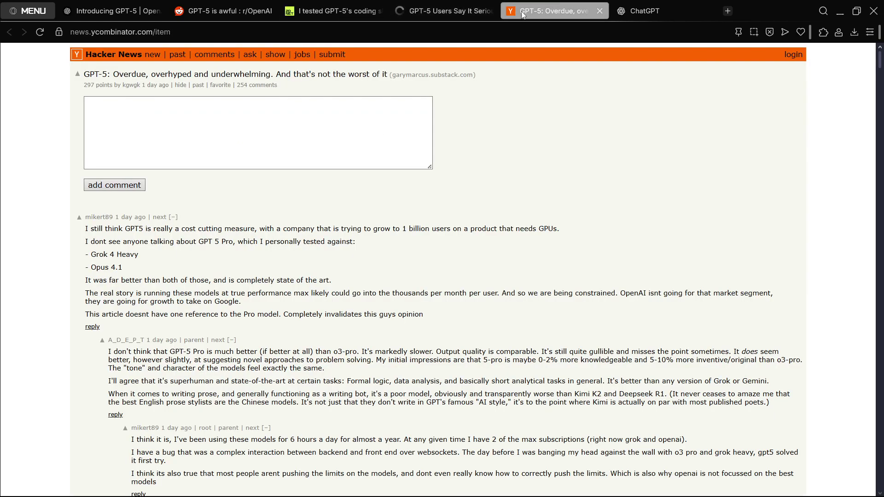
drag(83, 74, 272, 75)
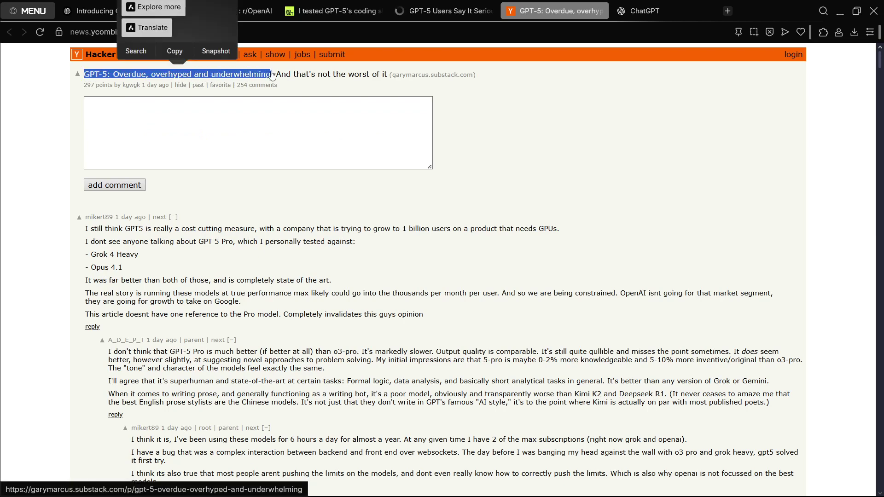
key(ctrl+Tab)
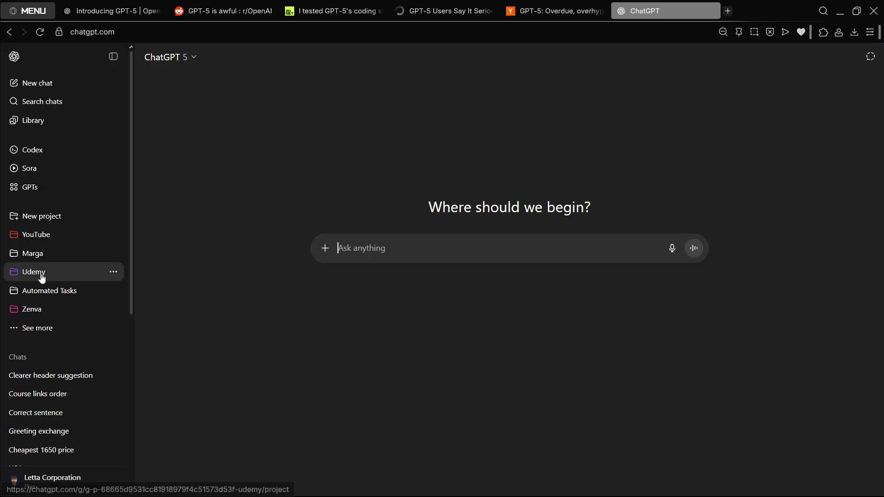
Check the model list, then send 'Create a basic 8-way movement in godot'.
click(41, 328)
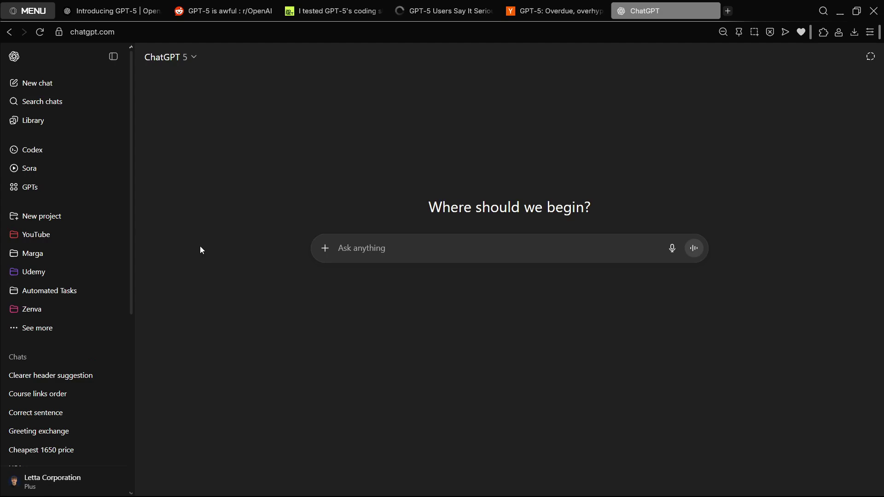
click(190, 59)
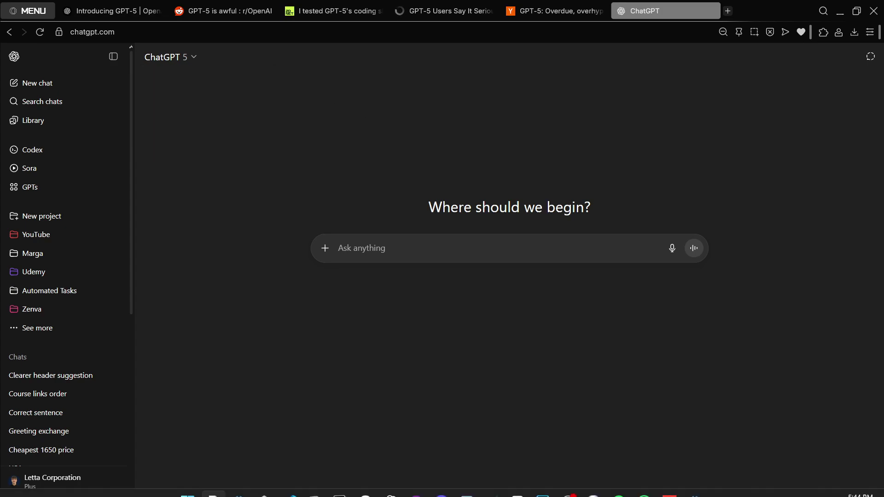
click(694, 492)
text(Create a basic 8-way movement in godot)
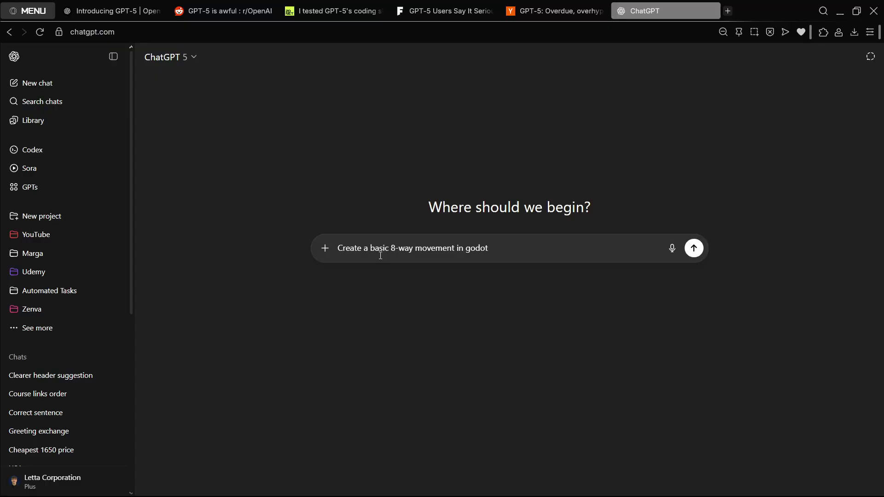
key(Return)
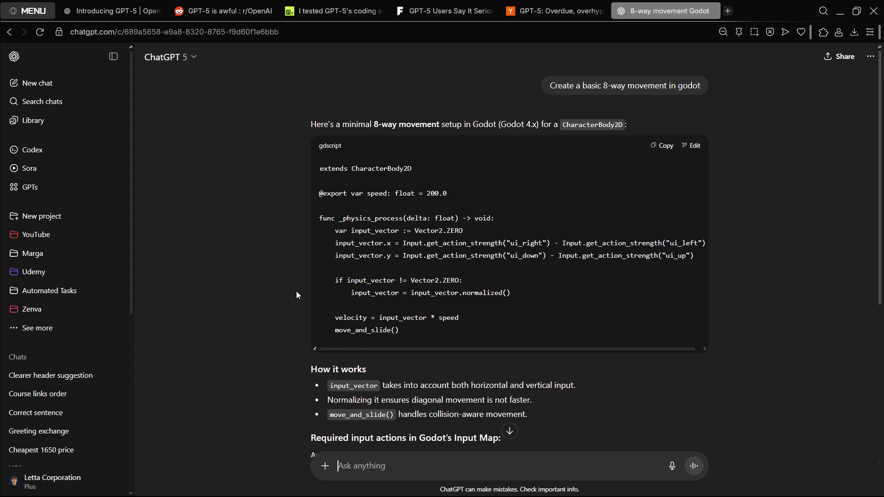
Replace all of player.gd with ChatGPT's 8-way movement script.
click(661, 146)
key(super)
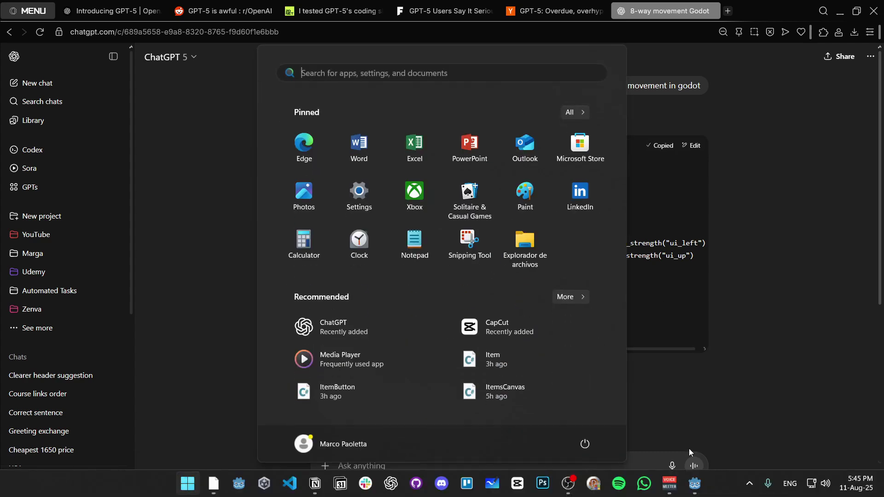
click(693, 484)
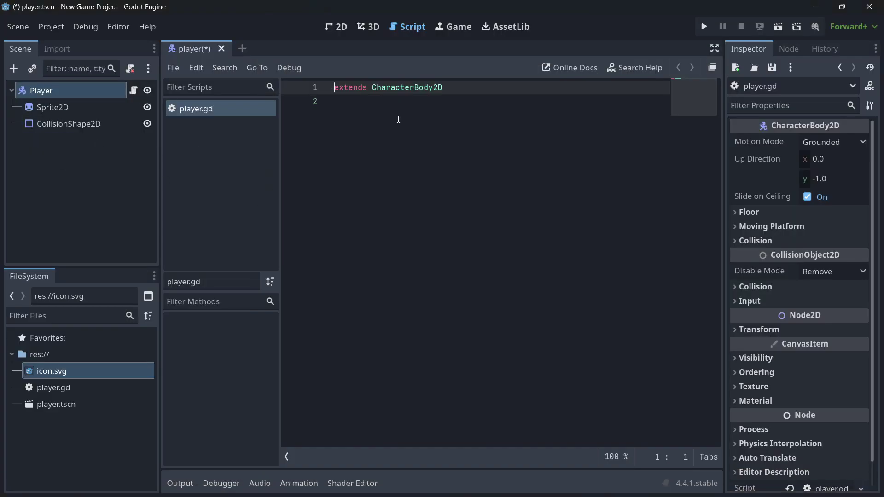
key(ctrl+a)
key(ctrl+v)
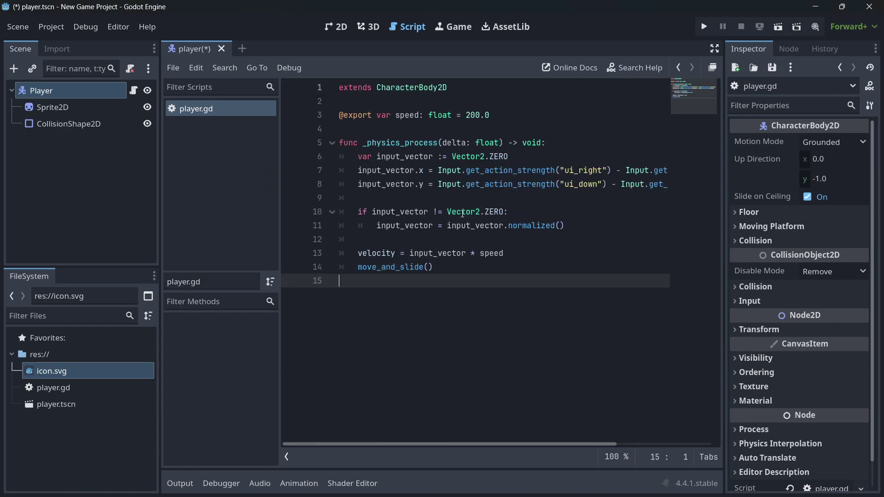
Review the input action table in ChatGPT's reply.
key(alt+Tab)
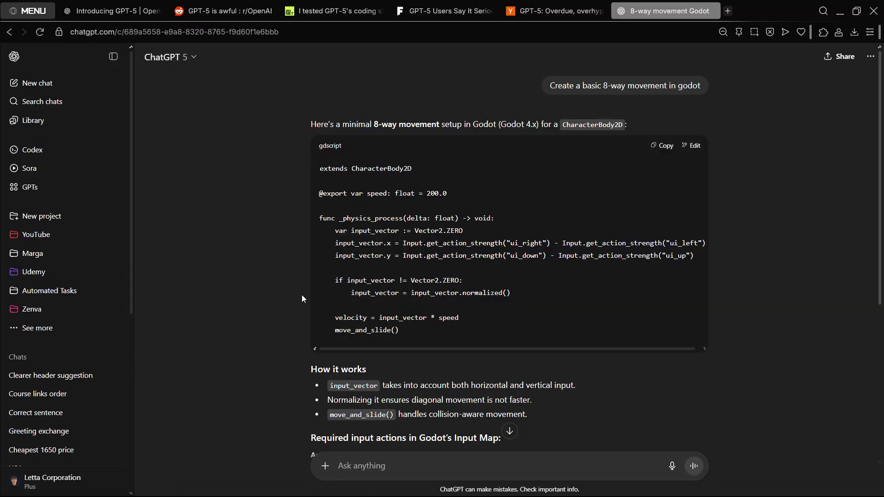
scroll(301, 294, down, 2)
scroll(302, 295, down, 2)
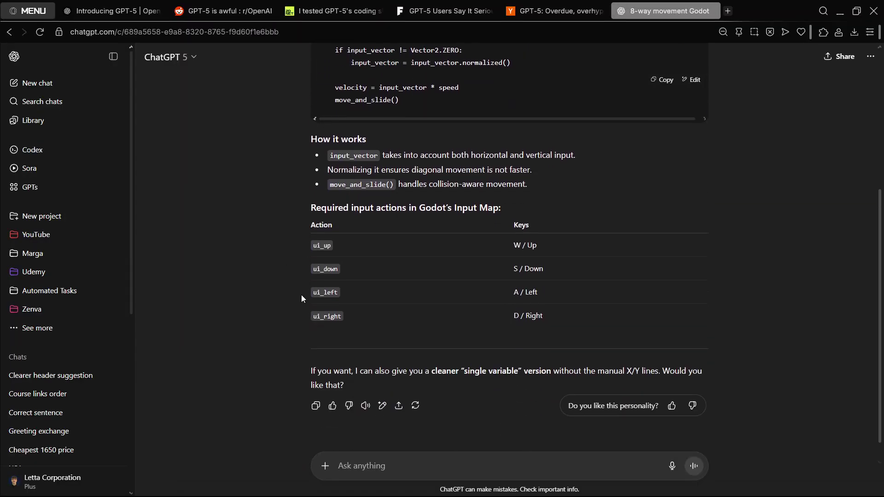
drag(344, 318, 314, 245)
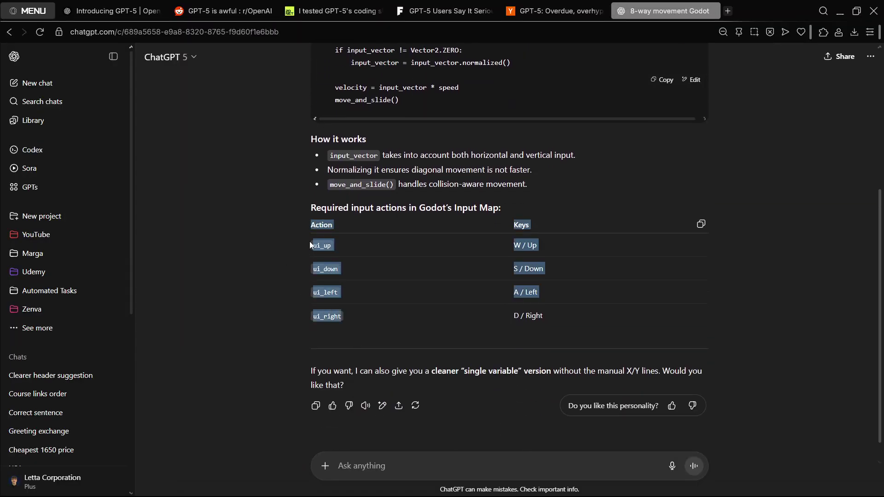
click(372, 304)
key(alt+Tab)
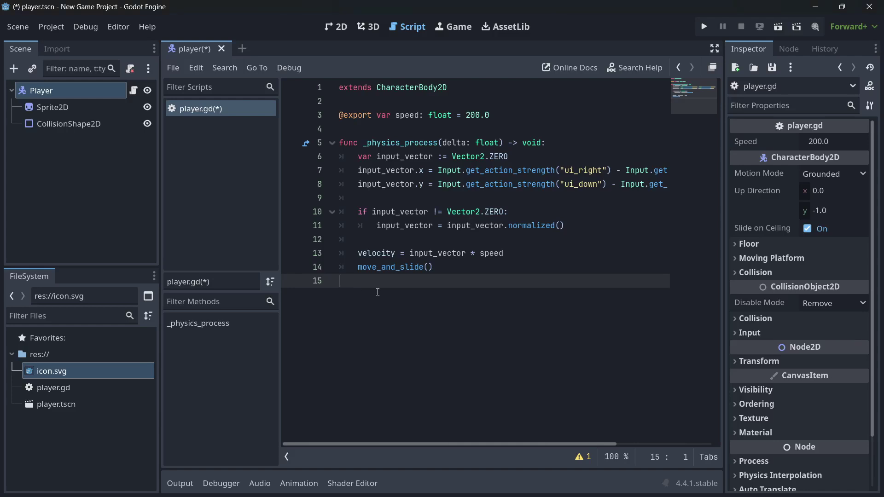
Save and run the scene, moving the player diagonally with arrow keys, then stop it.
key(F6)
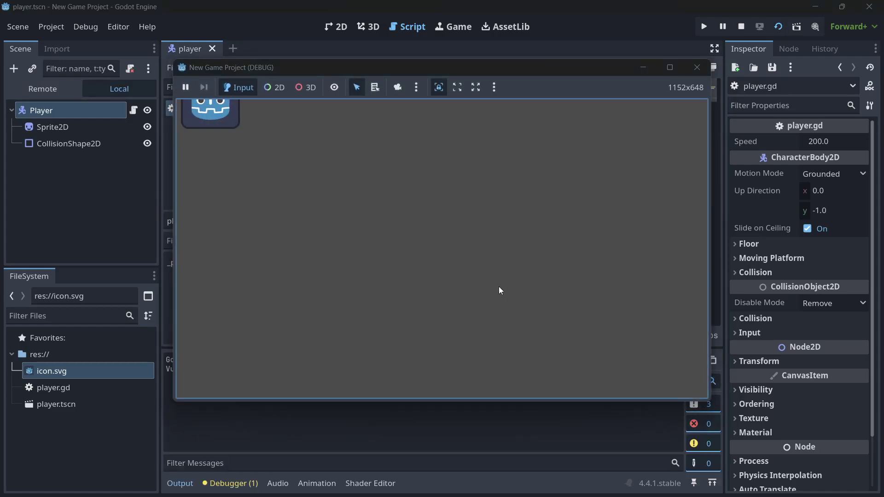
key(Down)
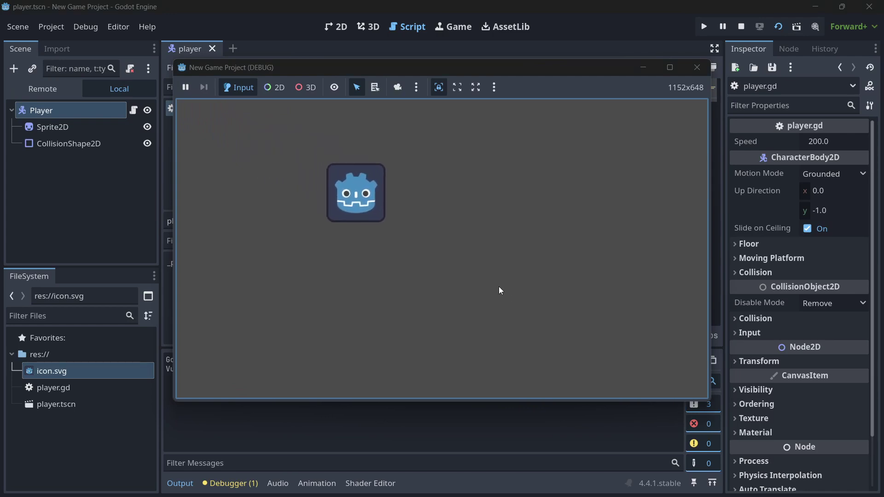
key(Left)
key(Right)
key(Down)
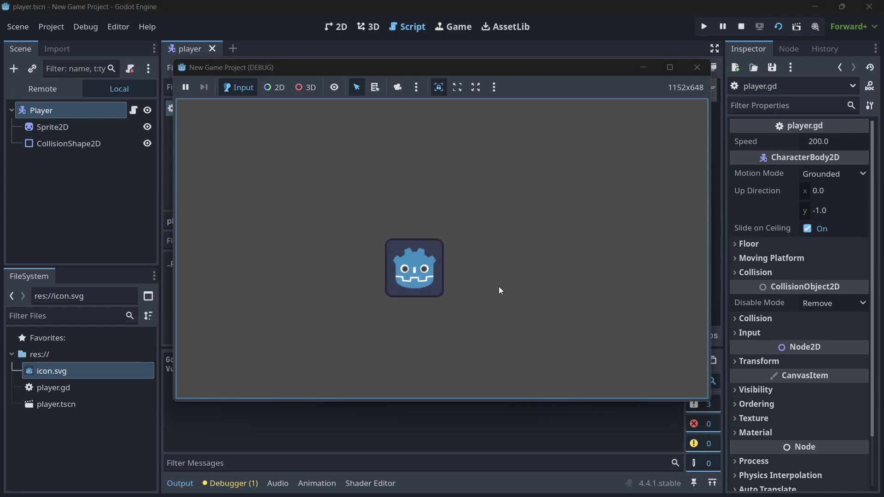
key(F8)
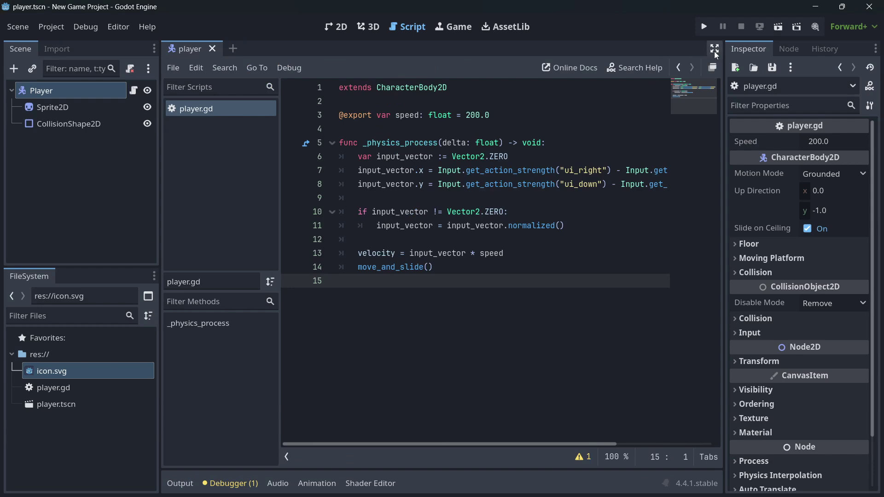
Expand the script editor to distraction-free mode and inspect input lines 7 and 8.
click(714, 49)
ctrl+scroll(373, 177, up, 1)
ctrl+scroll(366, 181, up, 2)
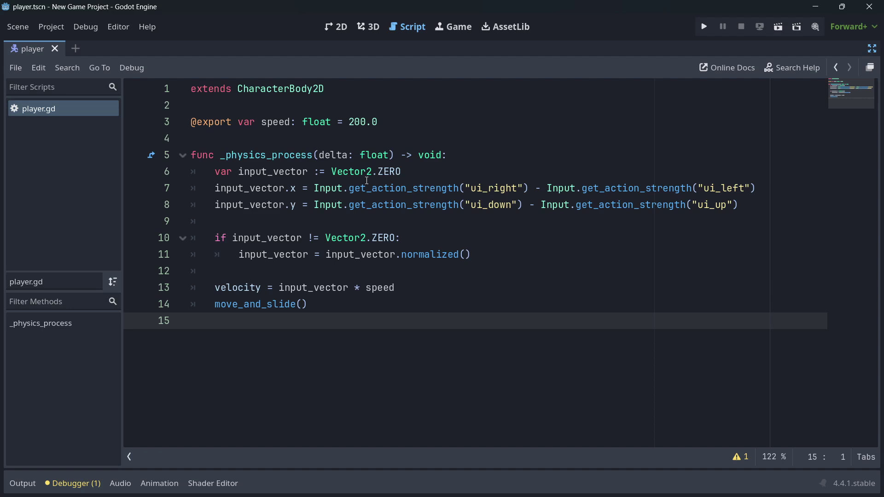
drag(747, 203, 185, 189)
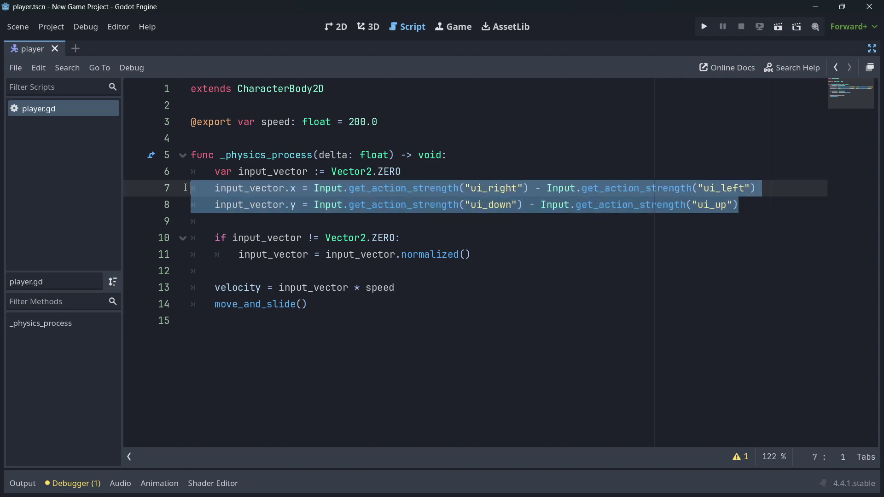
click(246, 202)
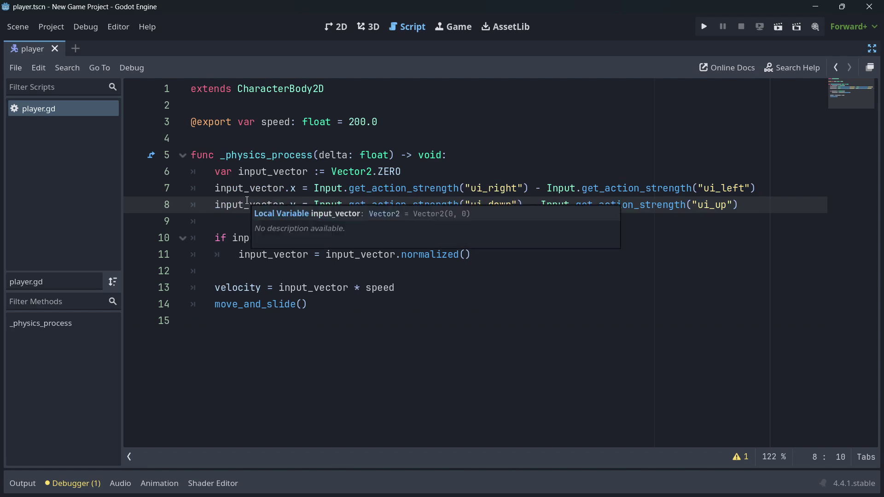
click(343, 277)
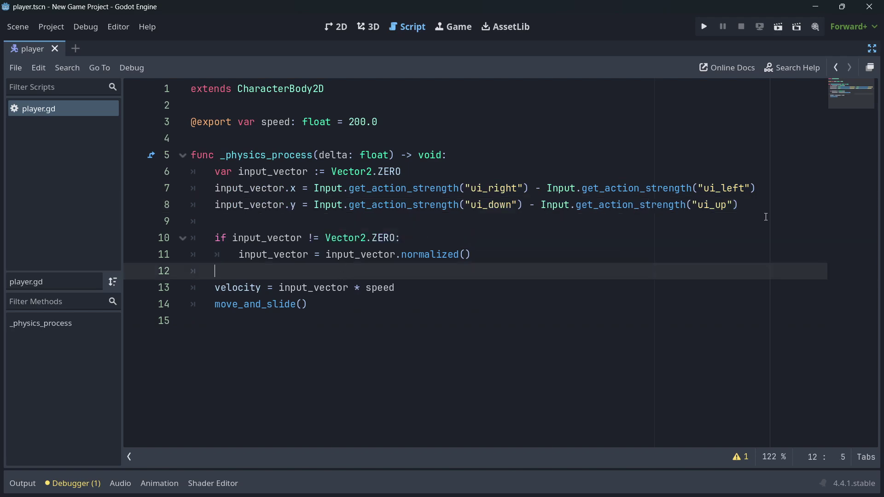
drag(739, 205, 189, 190)
click(282, 187)
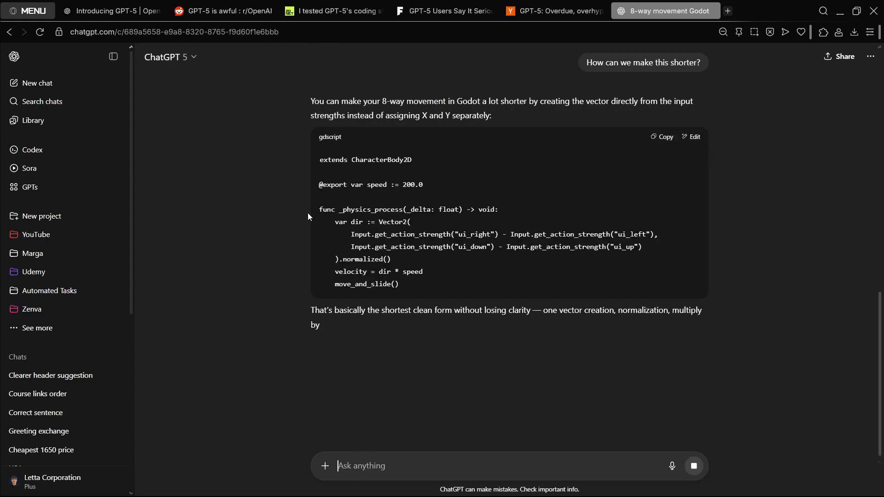
Review the shortened script, draft the efficiency follow-up, and select GPT-5 Thinking.
mouse_move(412, 283)
mouse_down()
mouse_move(347, 260)
mouse_move(328, 215)
mouse_up()
click(320, 218)
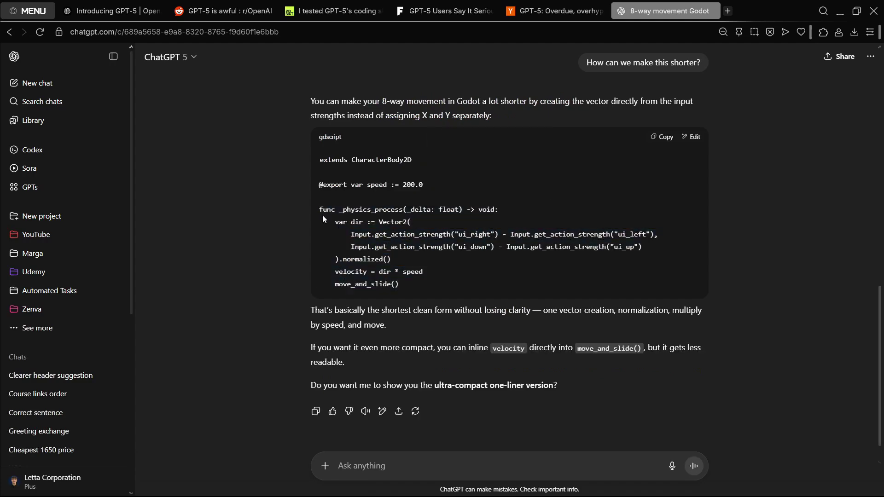
click(359, 474)
text(I meant a more efficient way. Is not there a better alternative?)
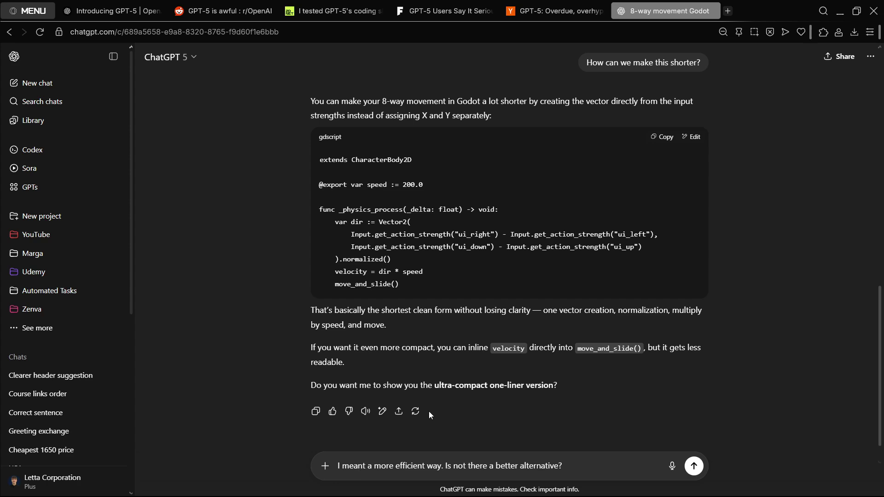
click(187, 58)
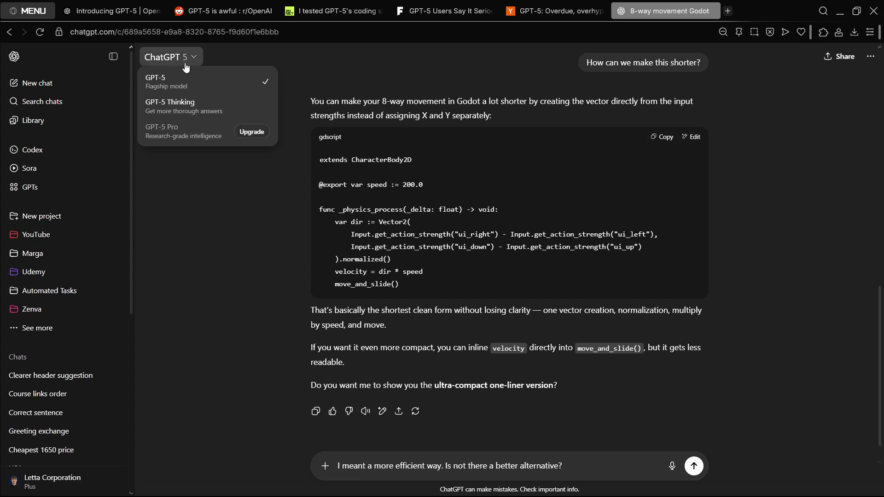
click(181, 111)
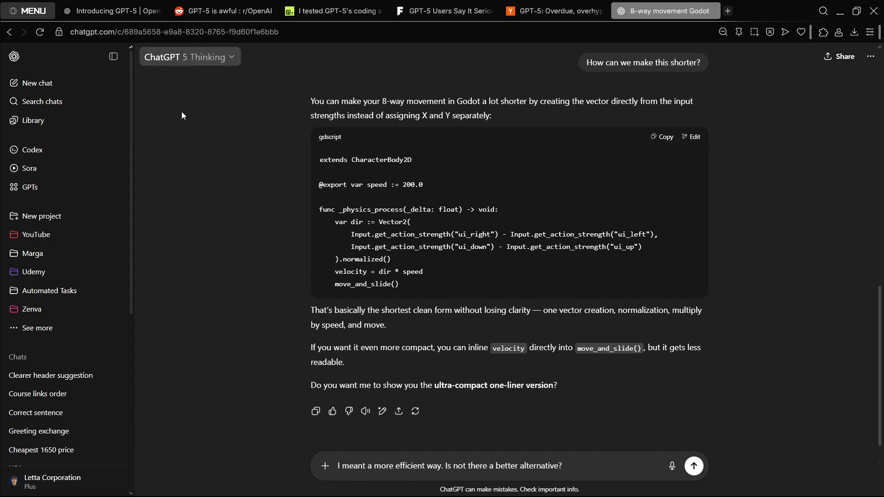
Send the efficiency follow-up, read the reply, and copy its Input.get_vector script.
click(694, 465)
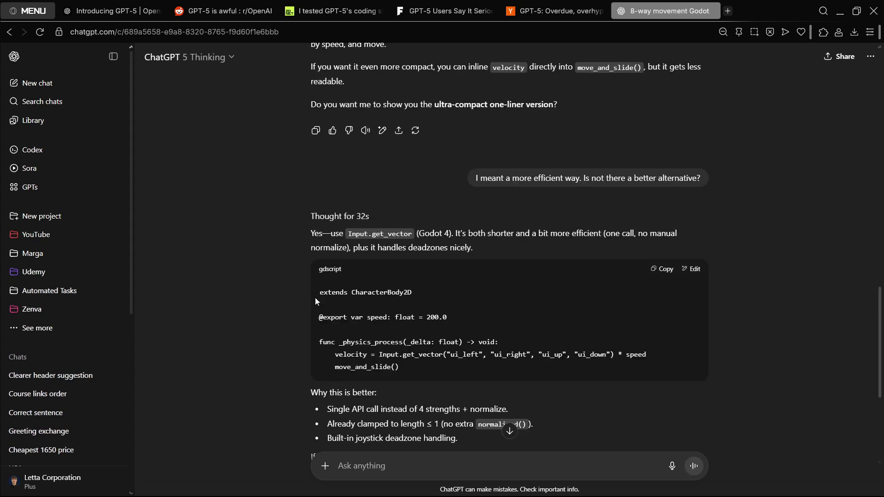
scroll(323, 301, down, 1)
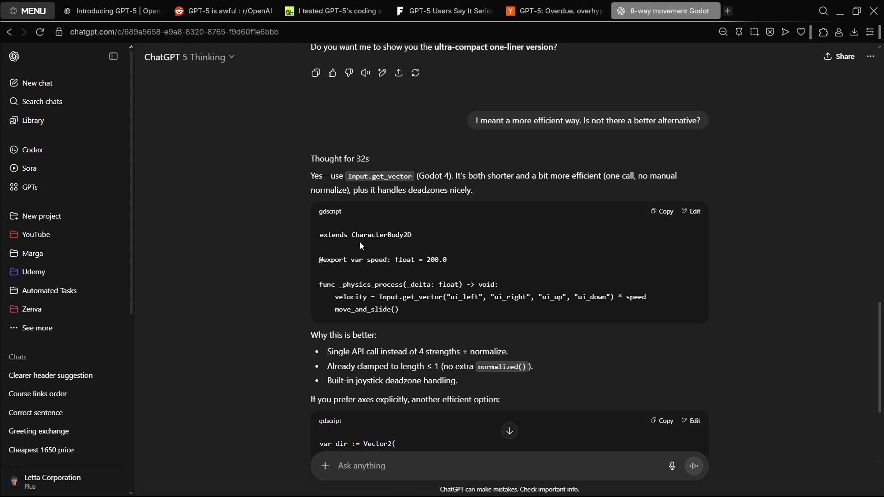
scroll(359, 242, down, 3)
scroll(357, 239, up, 2)
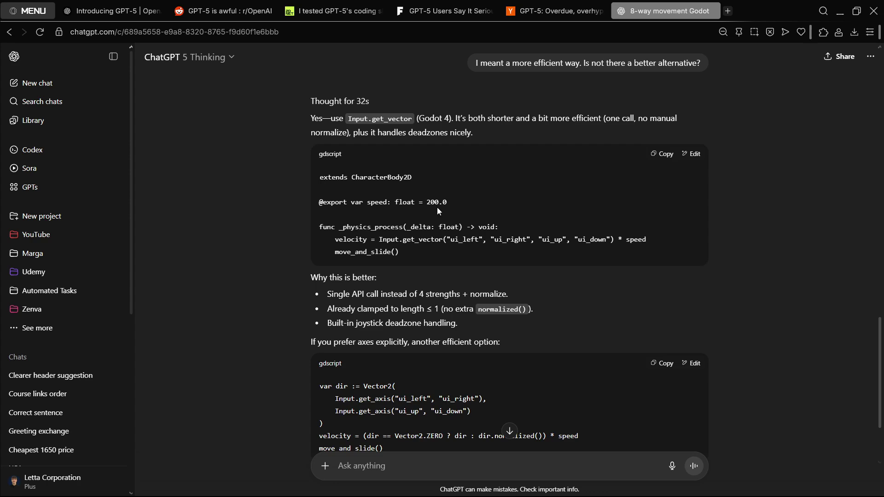
scroll(428, 166, up, 1)
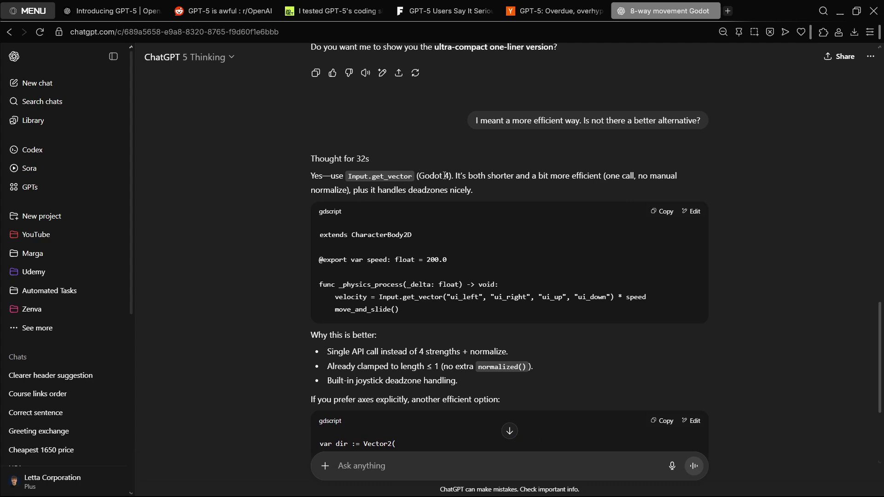
drag(455, 176, 418, 177)
click(421, 179)
scroll(478, 251, down, 3)
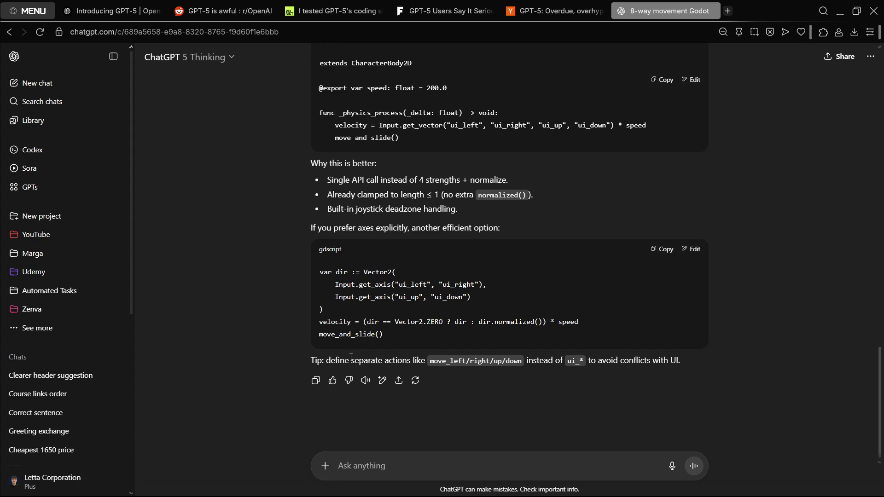
drag(311, 364, 684, 355)
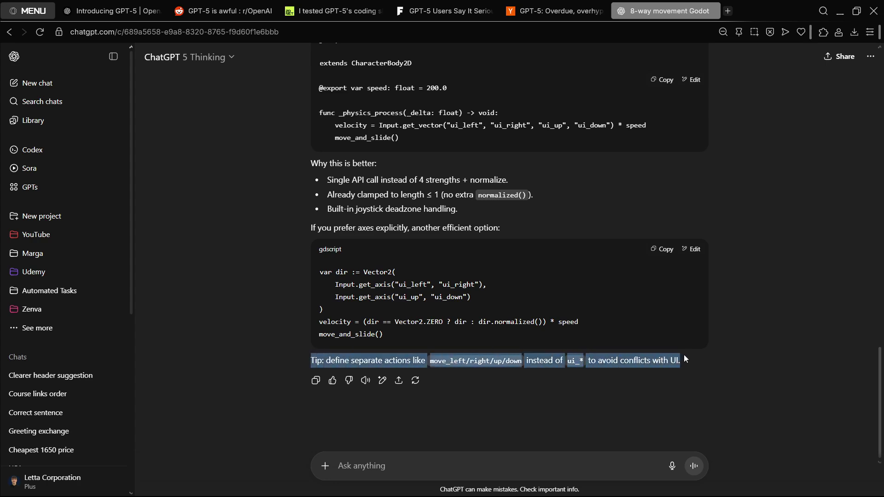
click(684, 361)
scroll(463, 253, up, 2)
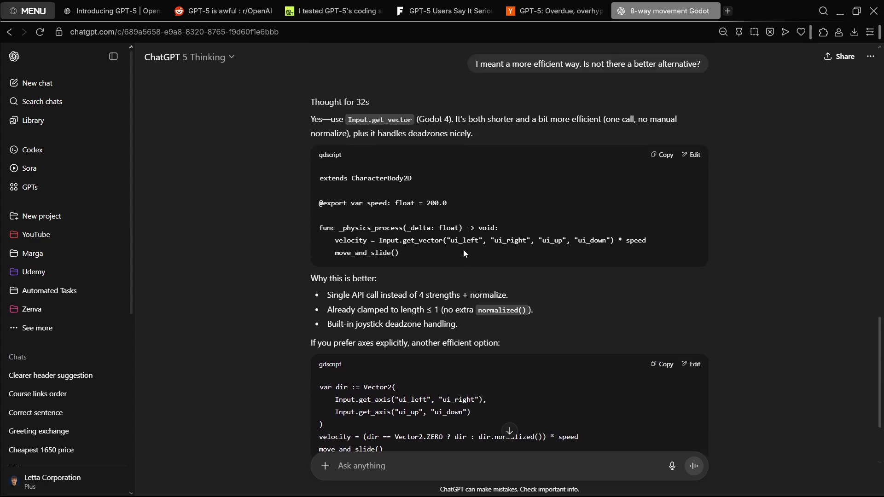
drag(461, 239, 482, 240)
scroll(499, 251, down, 2)
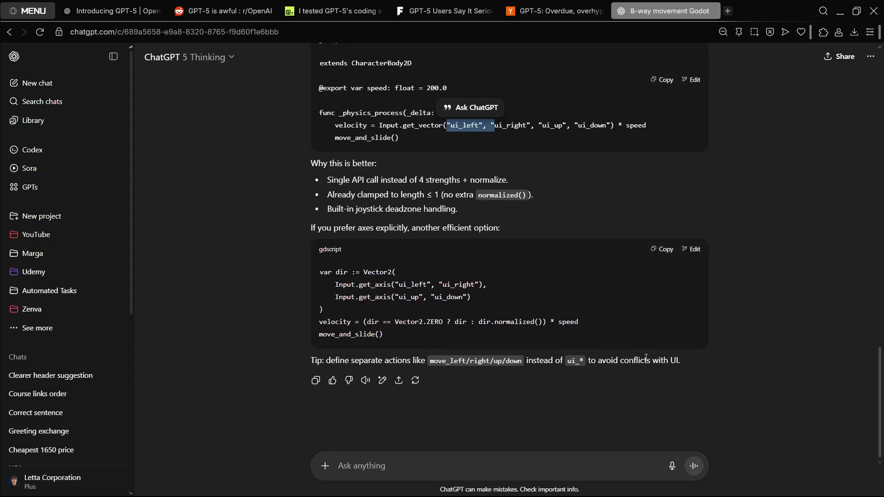
drag(653, 362, 686, 361)
click(685, 361)
scroll(684, 361, up, 2)
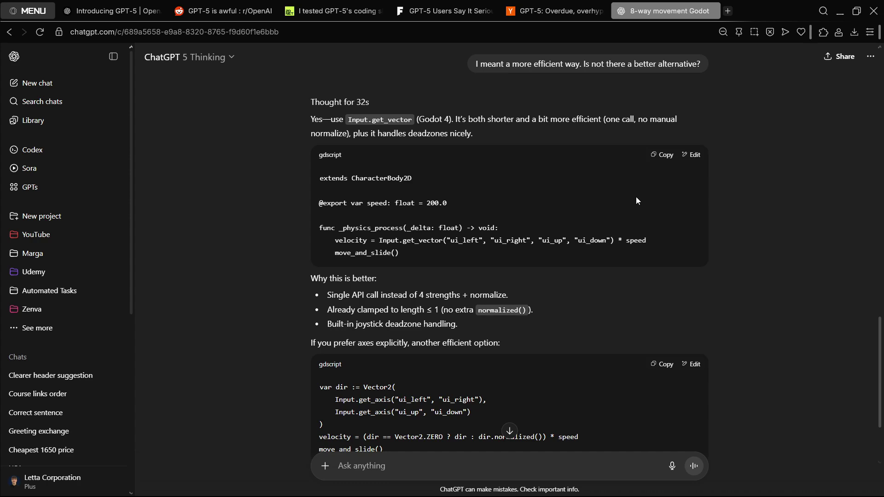
click(666, 158)
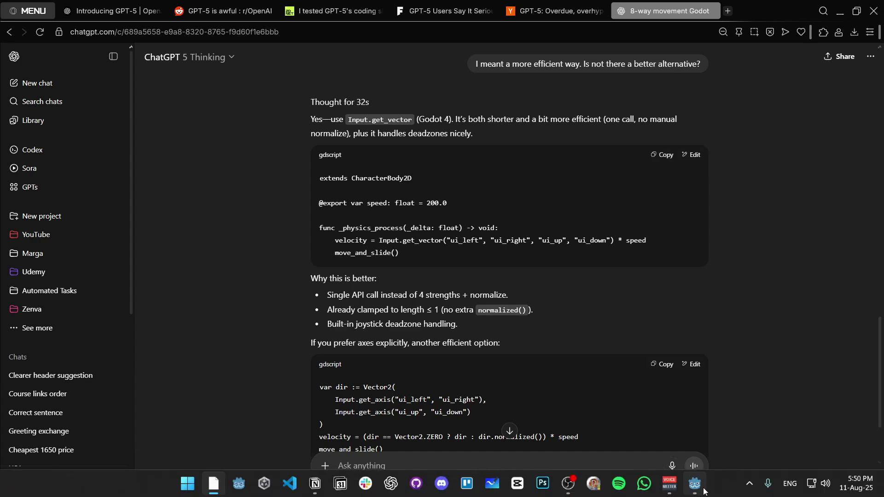
Paste the Input.get_vector script over the entire contents of player.gd.
click(694, 484)
click(475, 322)
key(ctrl+a)
key(ctrl+v)
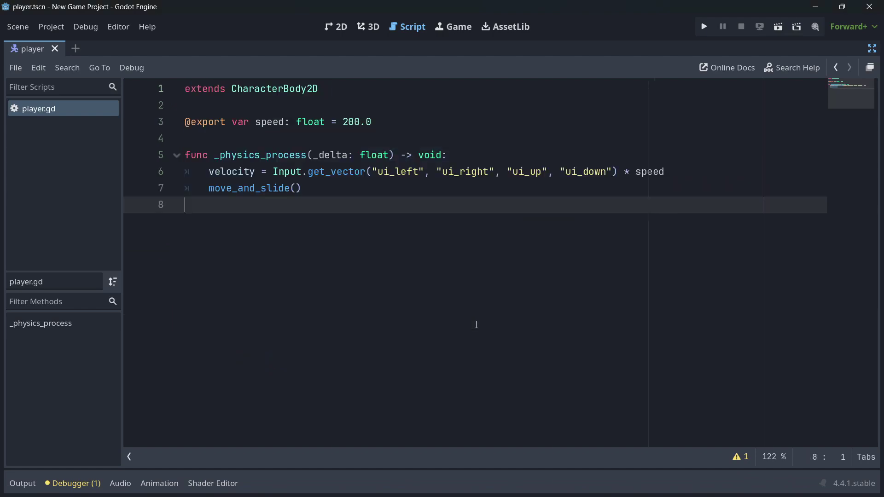
Test diagonal movement in the running scene, then reopen player.gd from the player scene.
click(778, 27)
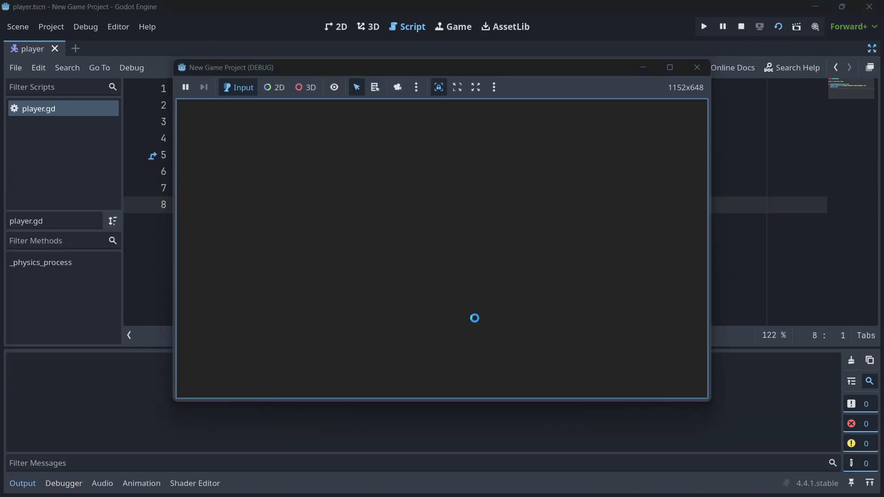
key(Right)
key(Down)
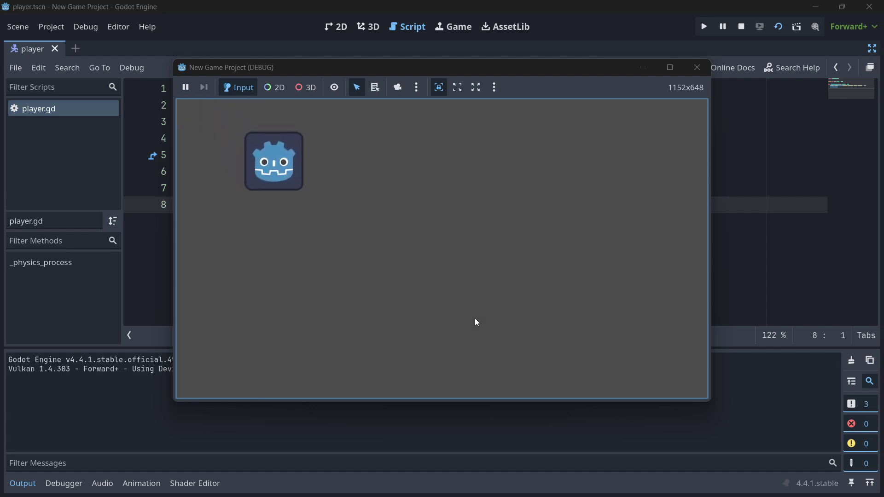
click(697, 67)
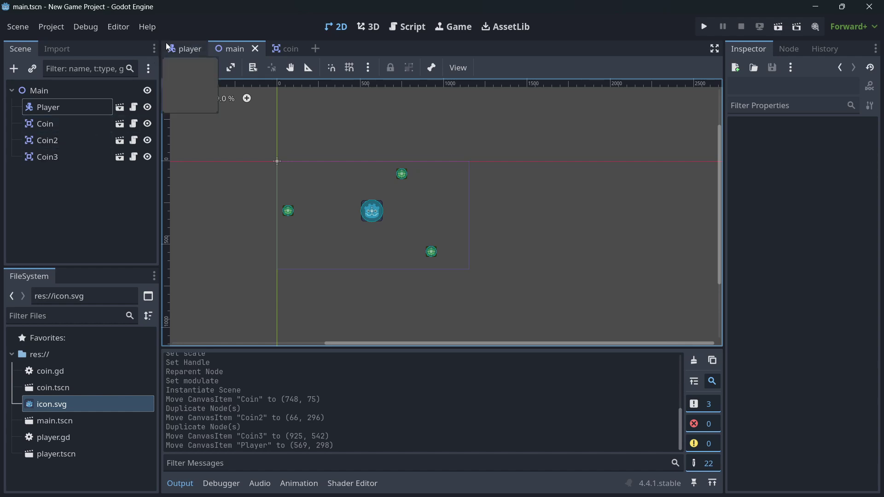
scroll(266, 154, up, 1)
click(185, 48)
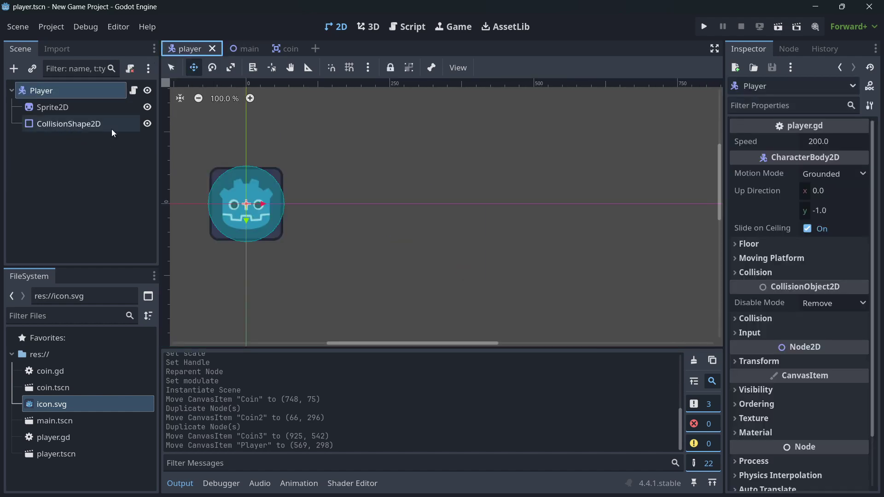
click(134, 91)
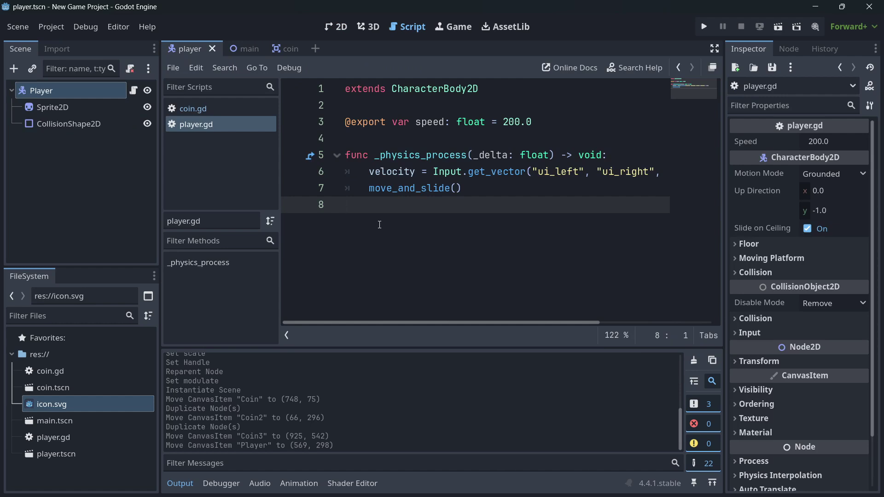
Paste player.gd into ChatGPT and ask how to detect and delete touched Area2D coins.
key(ctrl+a)
key(super)
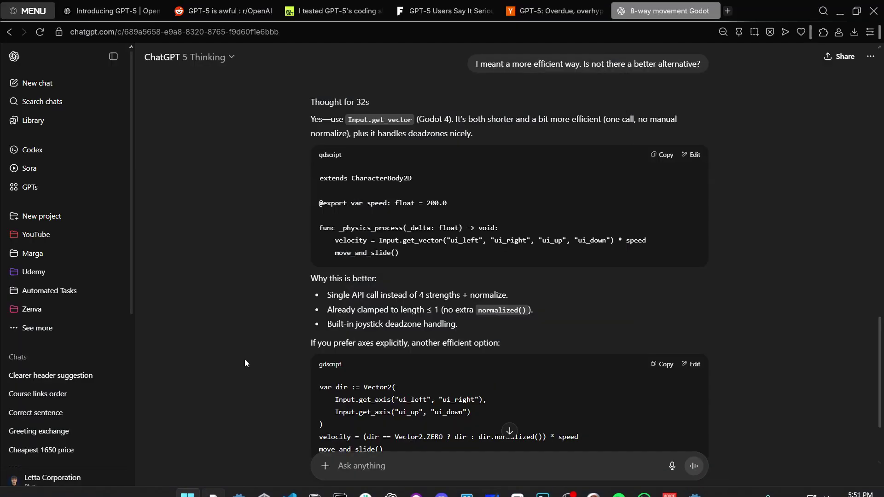
key(ctrl+v)
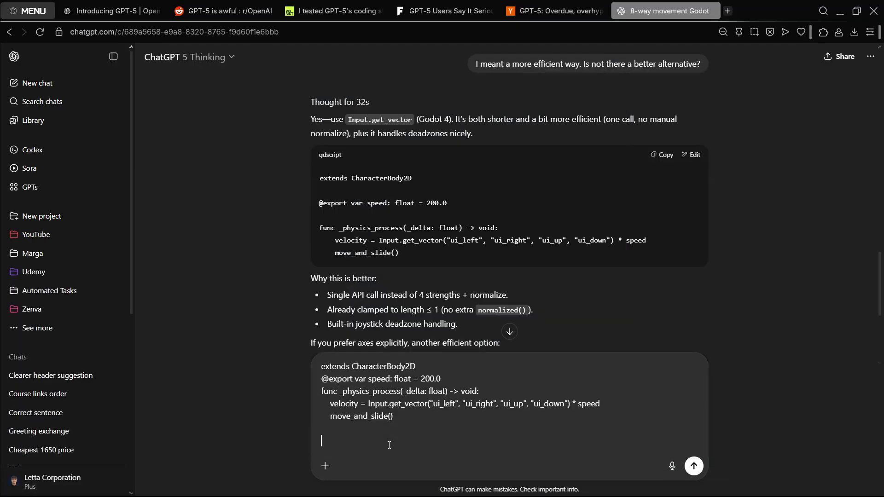
text(I want to detect collision with coins. They are area2d. Delete them when collected)
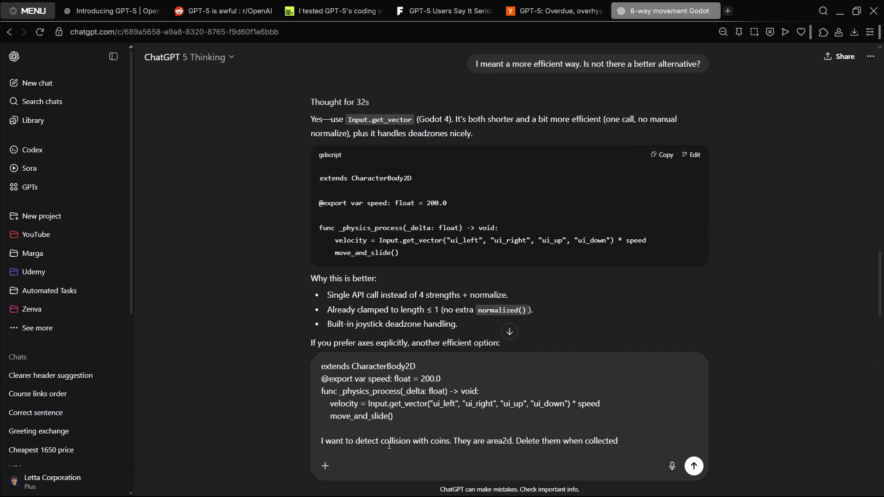
key(Return)
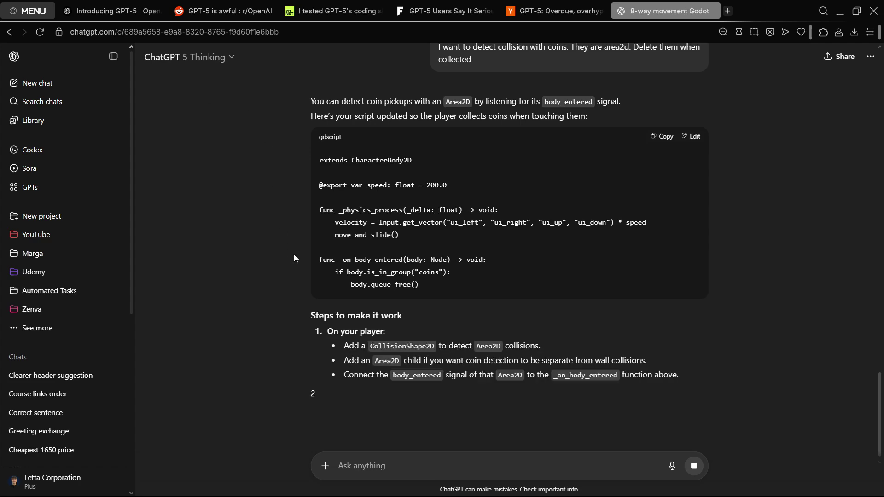
scroll(552, 256, up, 1)
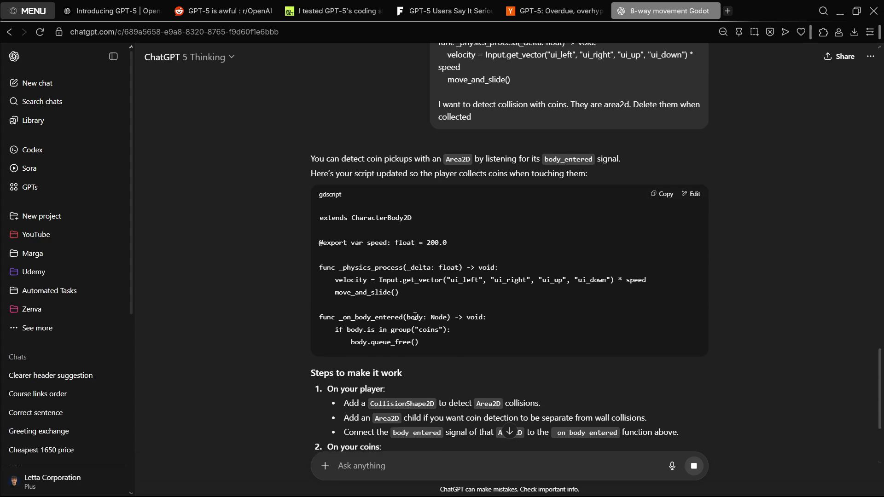
Put the collision-handling script into player.gd and review the reply's coins-group step.
click(667, 200)
key(super)
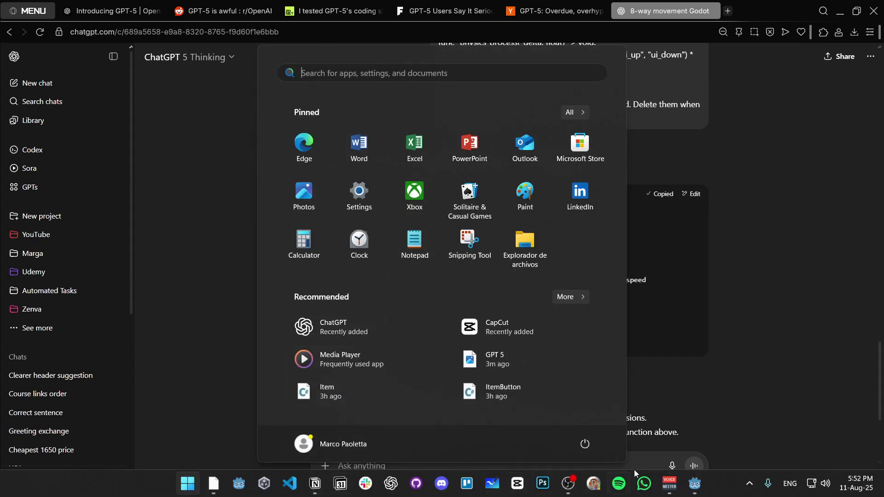
click(694, 484)
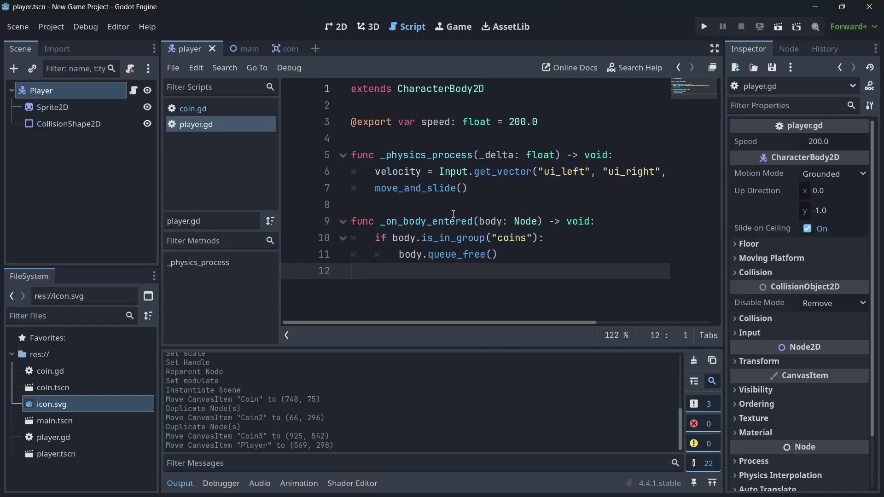
key(ctrl+z)
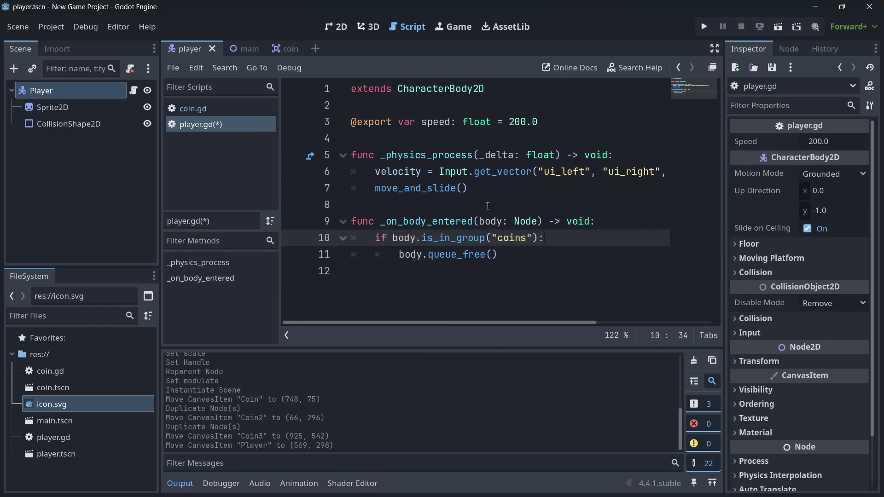
key(alt+Tab)
scroll(448, 306, down, 2)
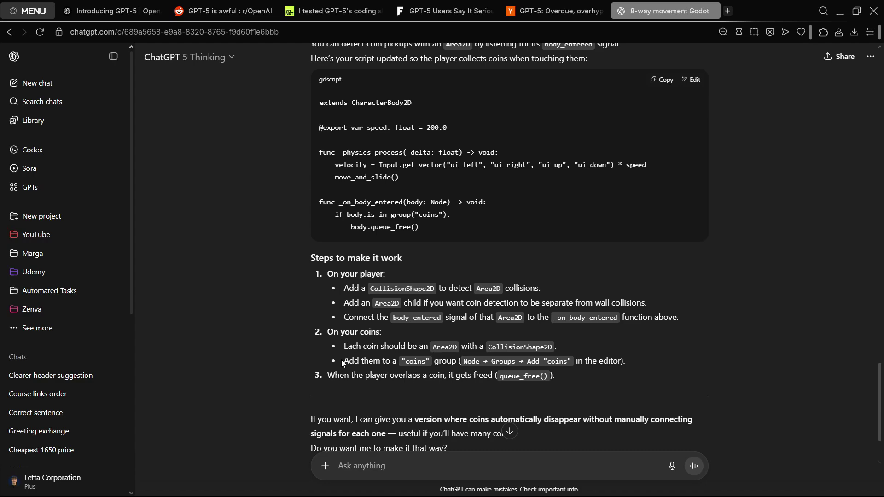
drag(343, 361, 633, 364)
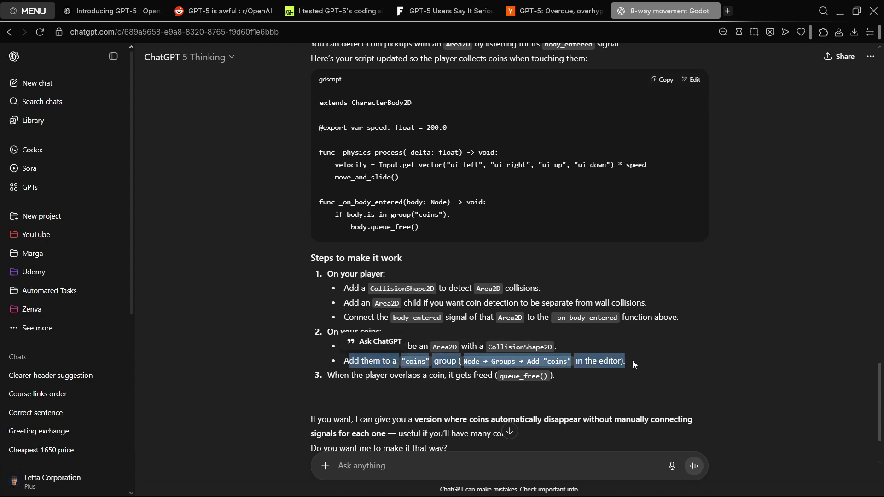
Run the game, steer the player onto the left coin, then close the game.
key(alt+Tab)
key(Left)
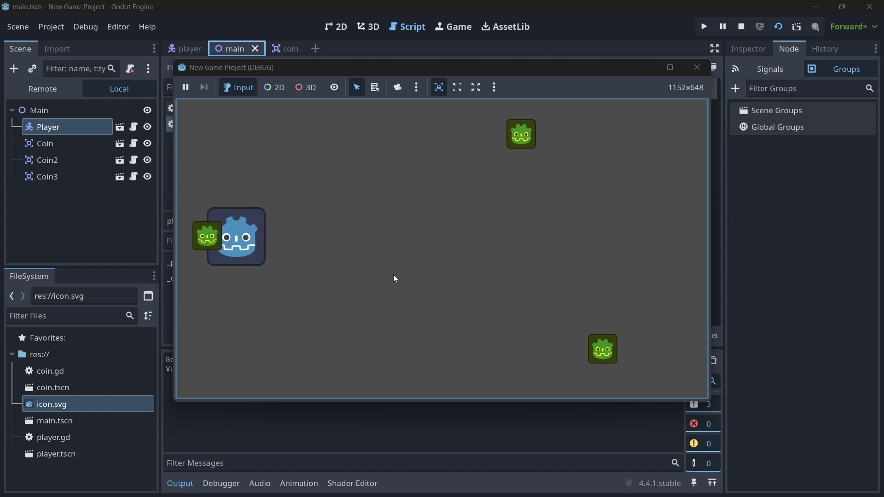
key(Up)
key(Down)
key(Left)
key(Right)
key(Left)
key(Right)
click(696, 66)
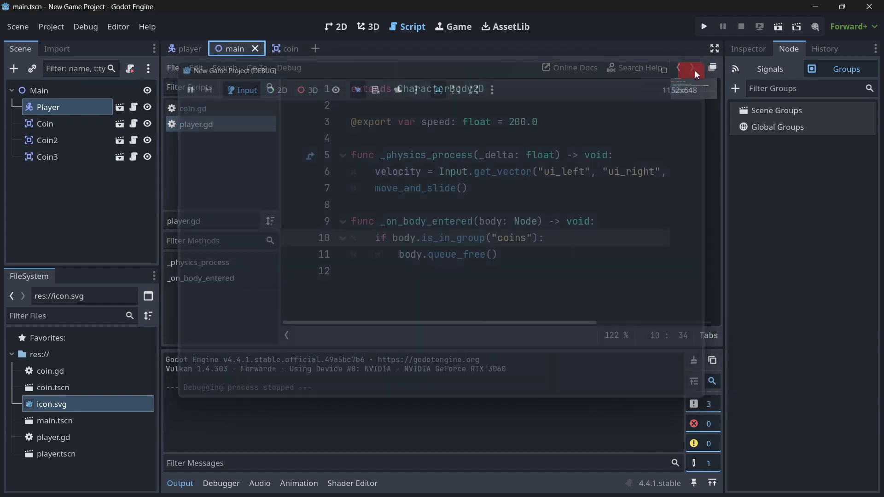
Check the coin scene's group membership and the coins and _on_body_entered names in the script.
double_click(518, 237)
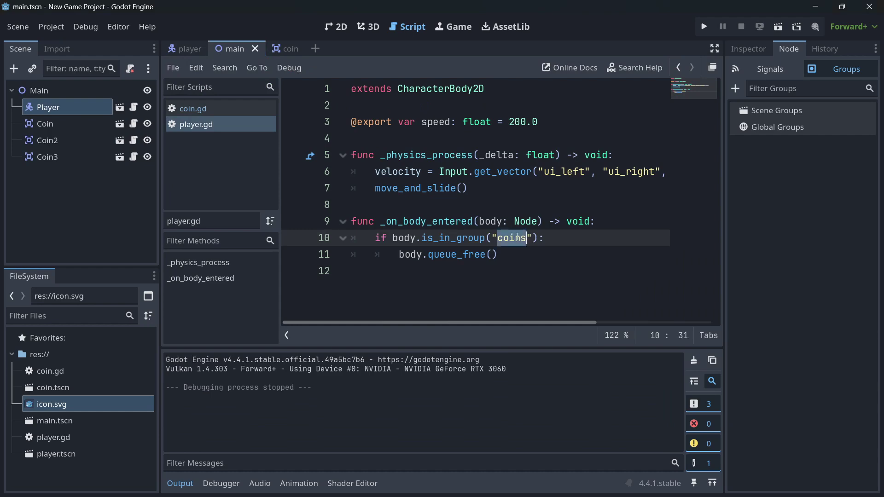
click(279, 49)
click(780, 126)
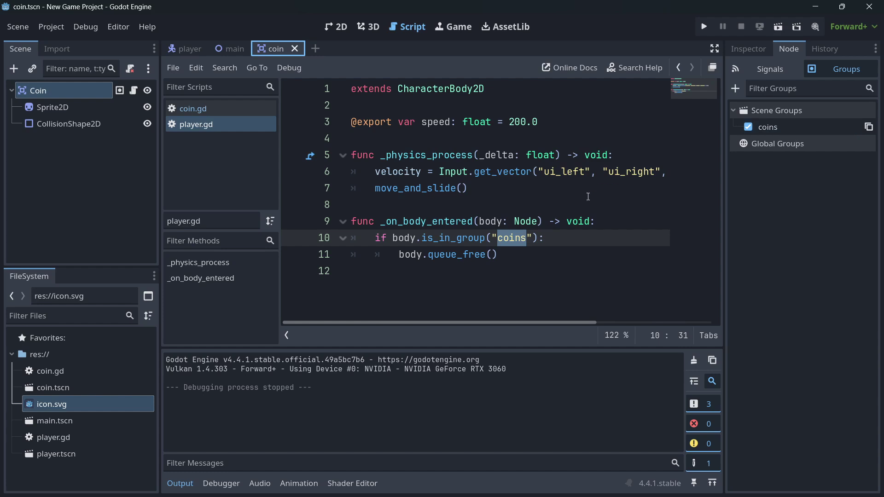
click(535, 244)
click(500, 262)
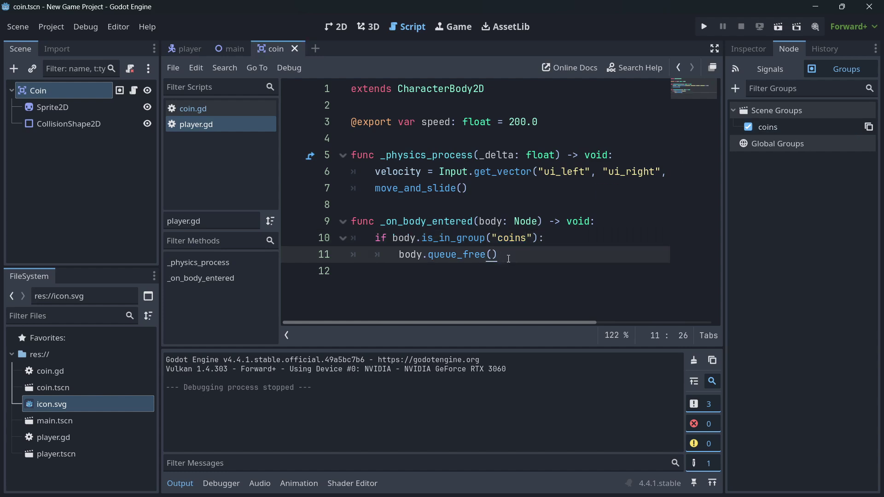
double_click(437, 219)
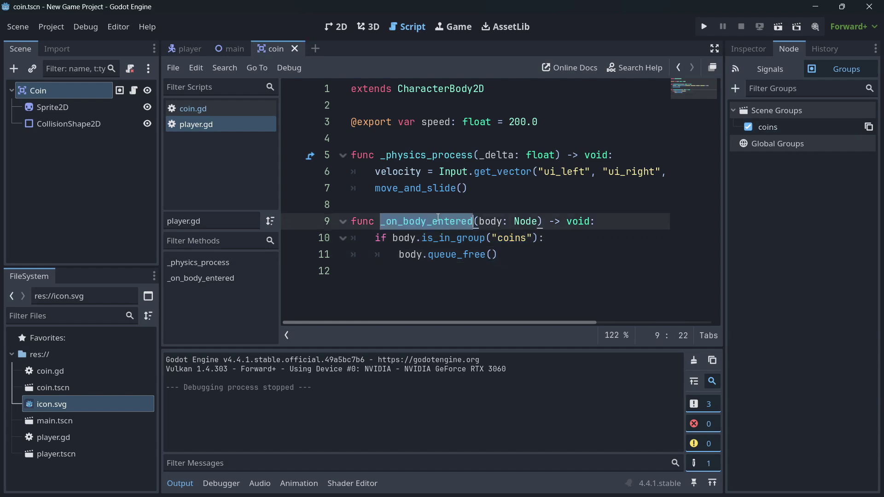
Read ChatGPT's steps on connecting body_entered and its suggested script lines.
key(alt+Tab)
drag(344, 318, 686, 317)
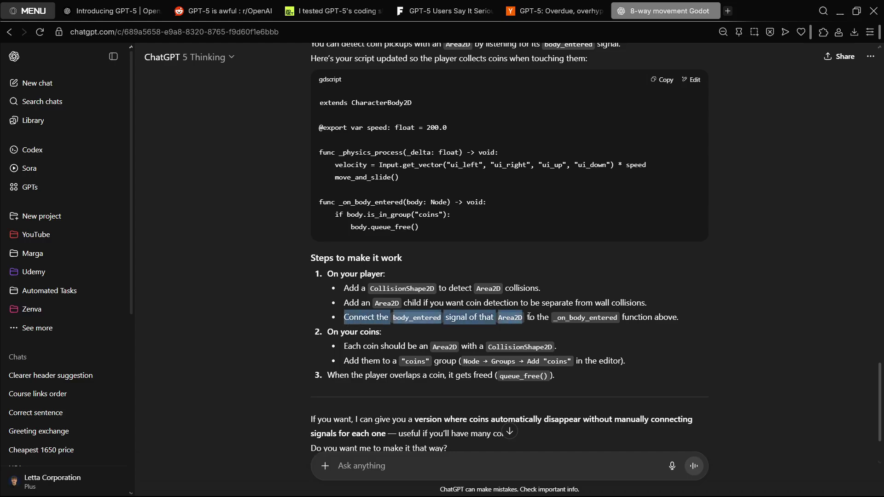
click(687, 318)
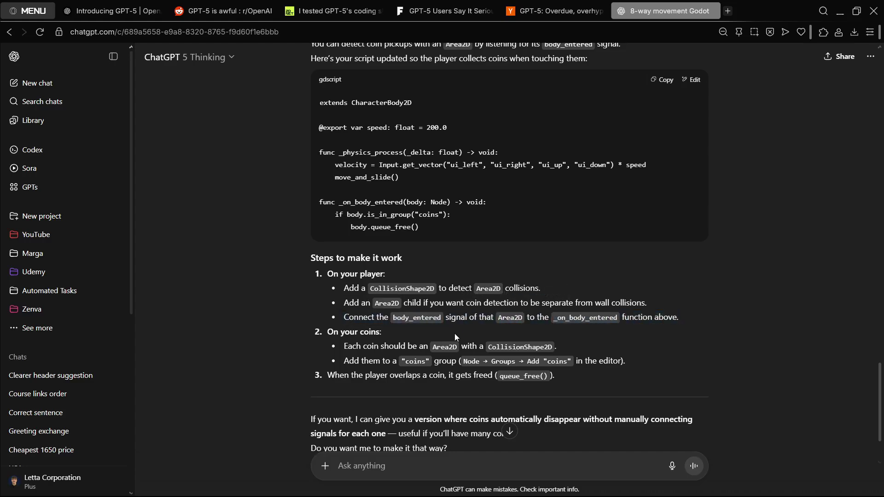
scroll(379, 325, up, 3)
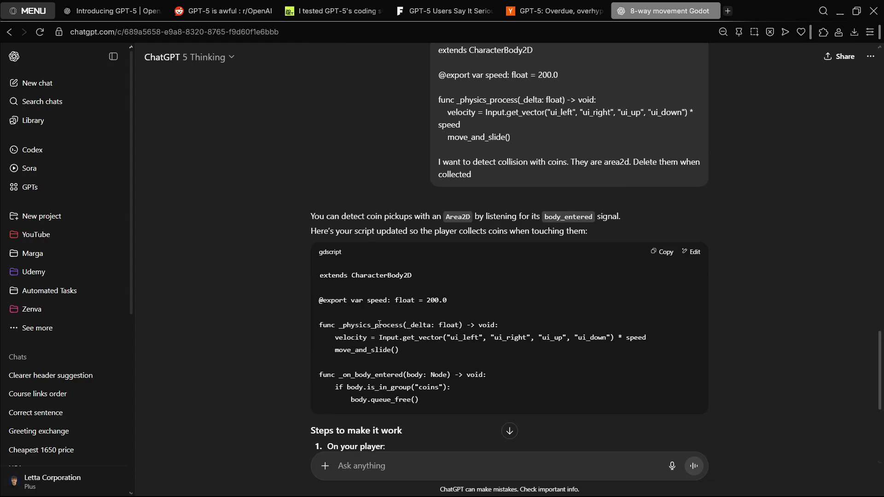
scroll(387, 303, down, 4)
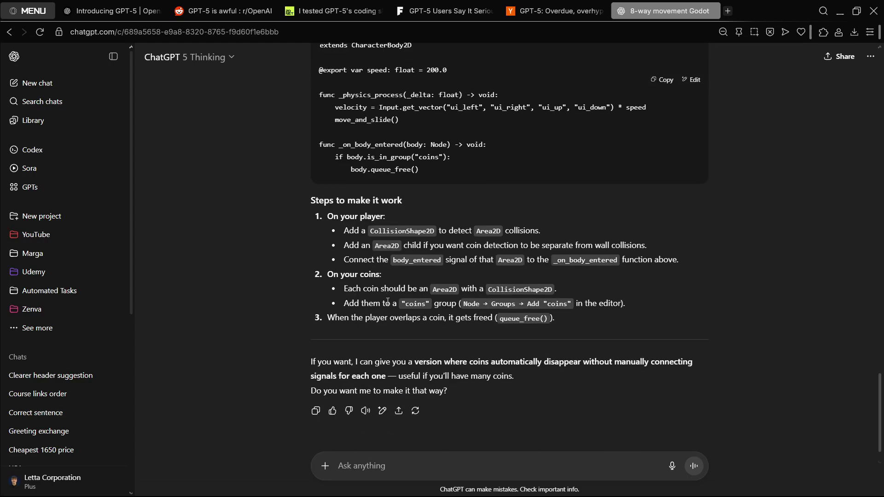
scroll(373, 260, up, 2)
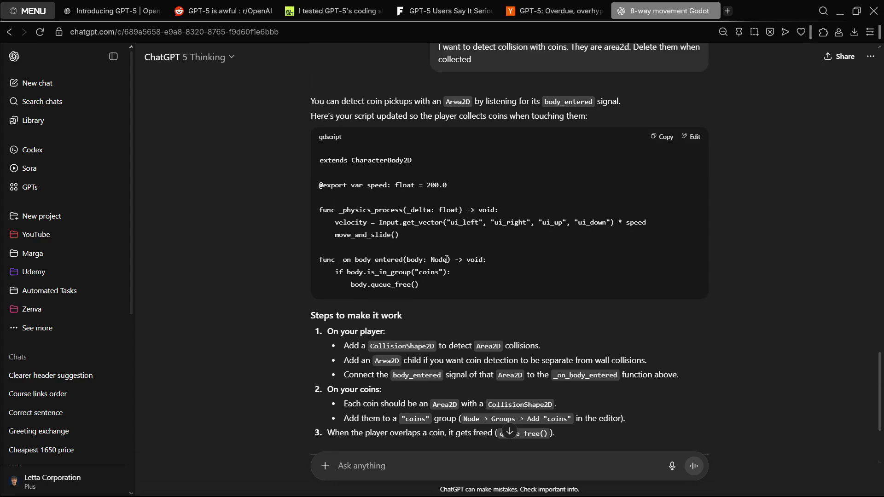
drag(452, 290, 354, 192)
click(364, 196)
scroll(364, 196, down, 1)
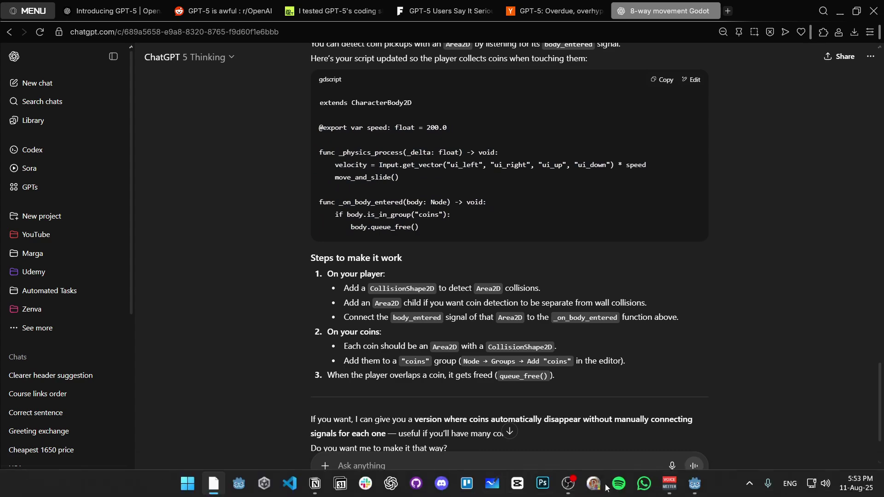
Select the Player node, show its Signals list, and return to ChatGPT.
click(696, 478)
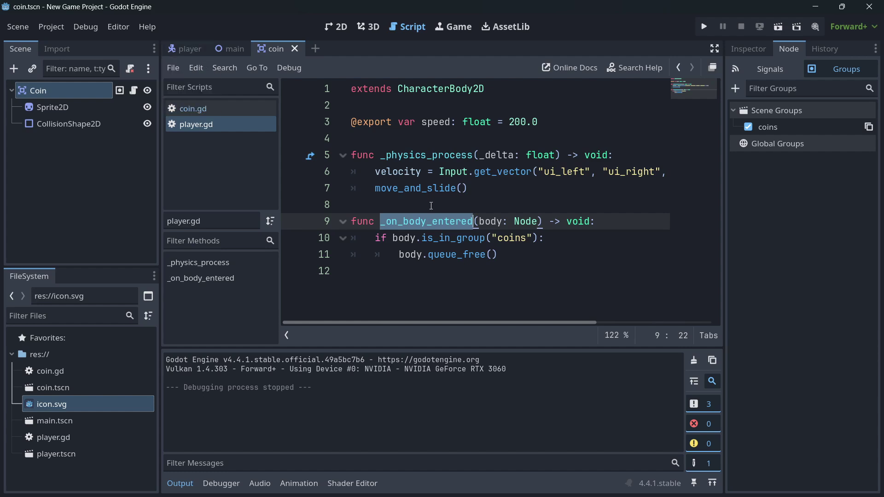
click(365, 190)
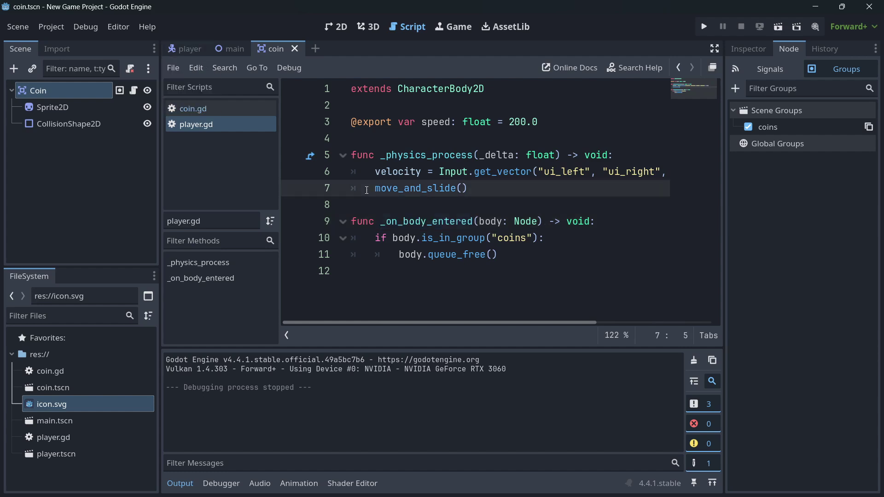
click(176, 48)
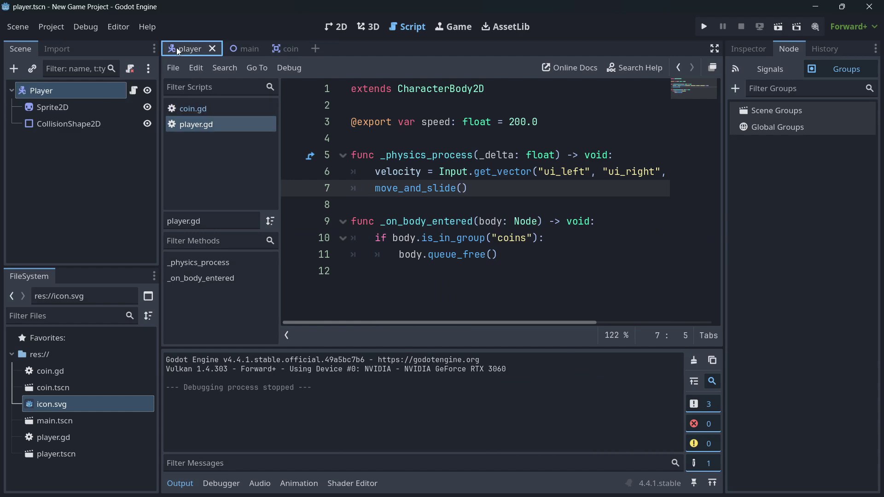
click(68, 177)
click(41, 92)
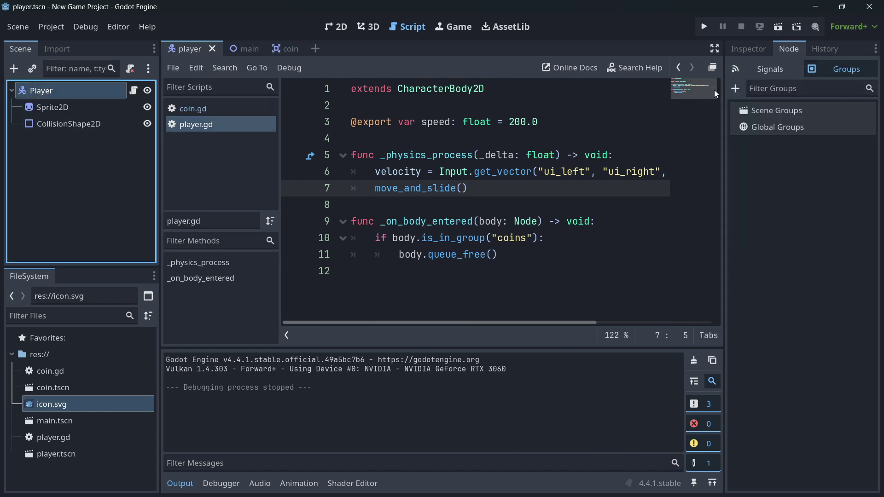
click(762, 69)
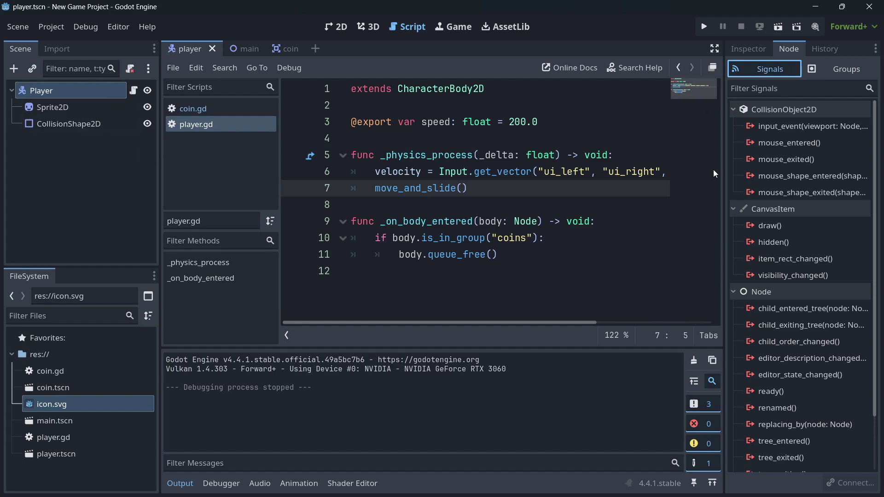
mouse_move(442, 496)
click(214, 494)
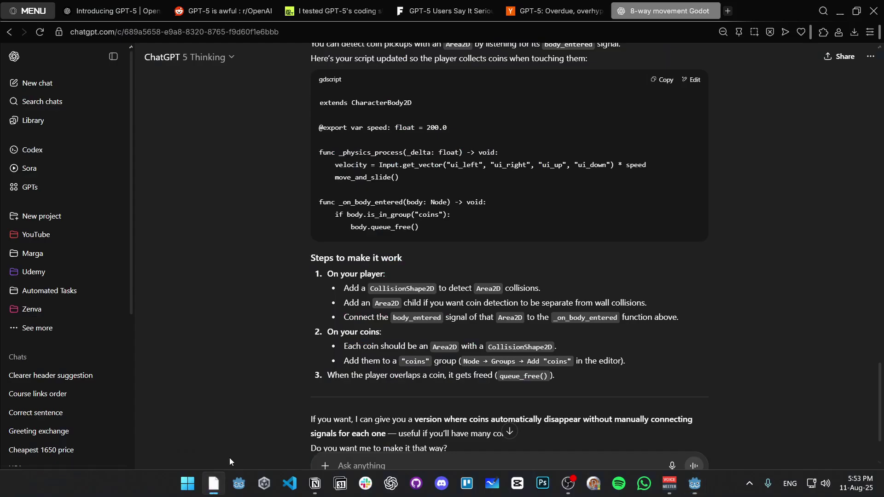
Give the new Area2D a copy of the player's CollisionShape2D.
drag(344, 303, 406, 303)
click(401, 304)
key(alt+Tab)
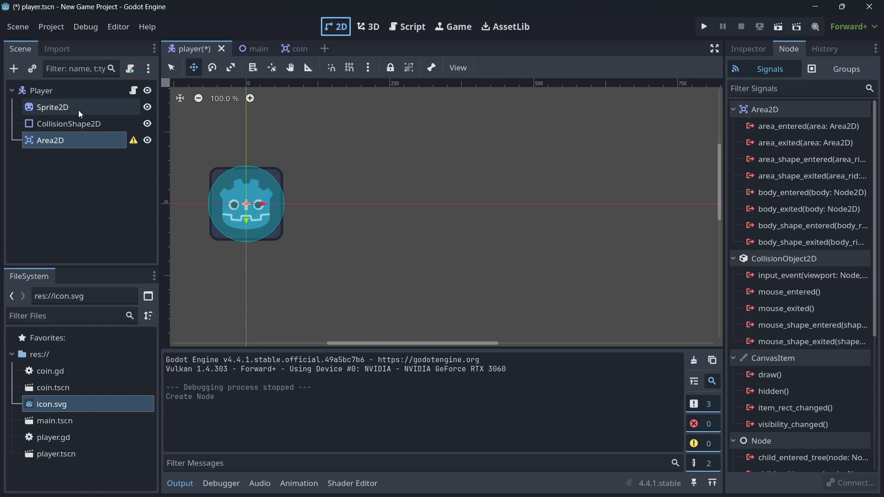
click(85, 126)
key(ctrl+c)
key(ctrl+v)
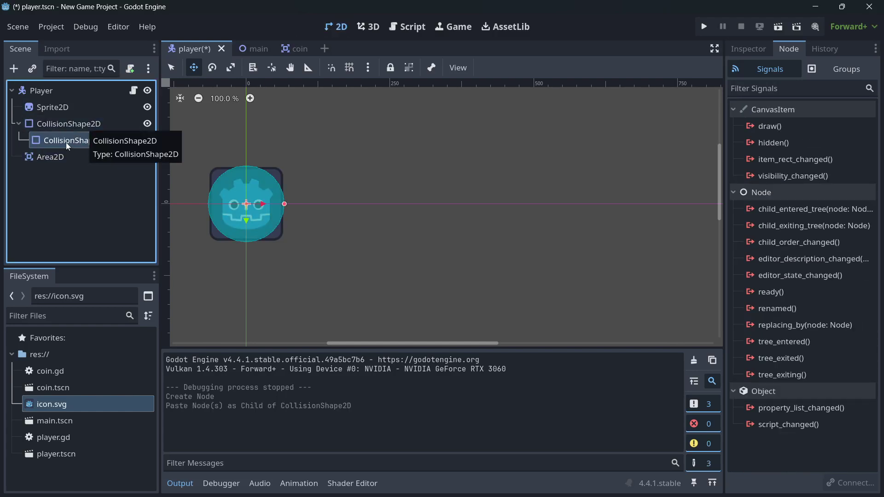
drag(65, 143, 62, 159)
scroll(327, 202, down, 2)
scroll(328, 202, down, 1)
Connect the Area2D's body_entered signal to the existing _on_body_entered method.
click(69, 140)
double_click(788, 192)
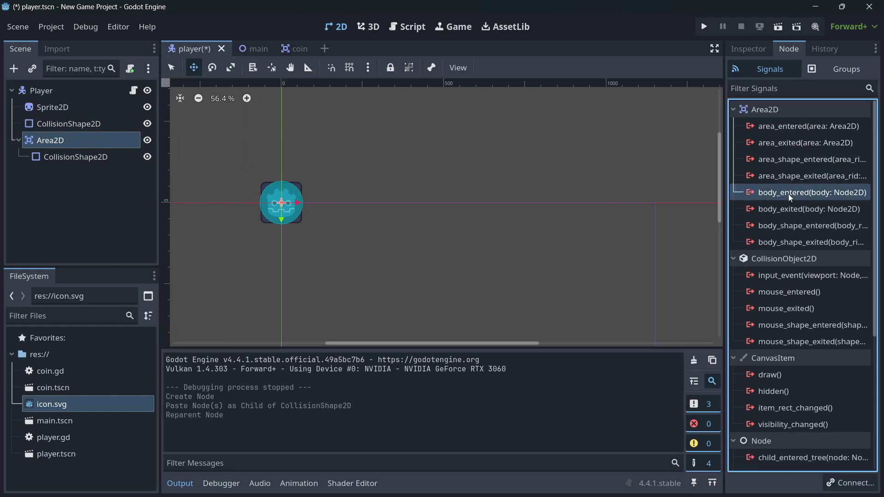
click(537, 337)
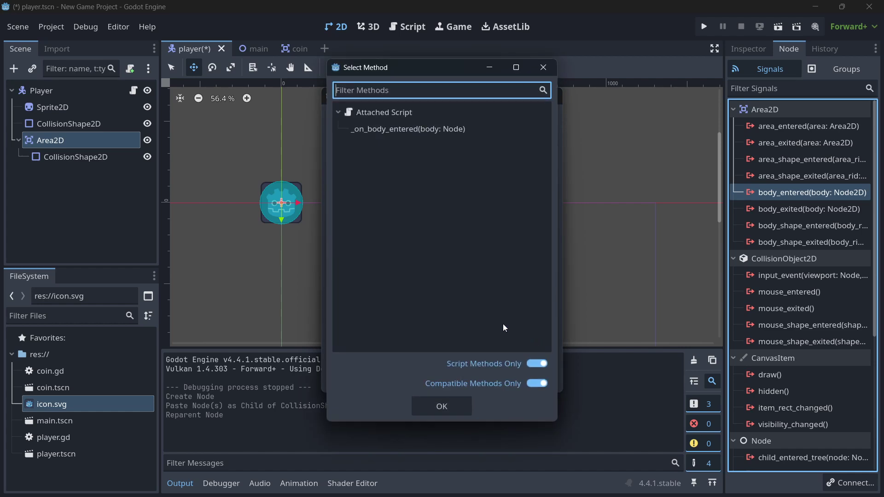
click(390, 128)
click(440, 407)
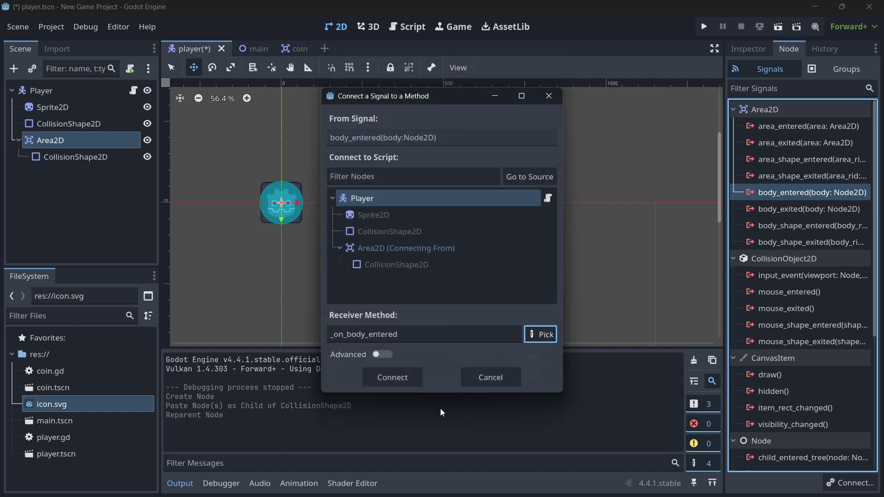
click(395, 379)
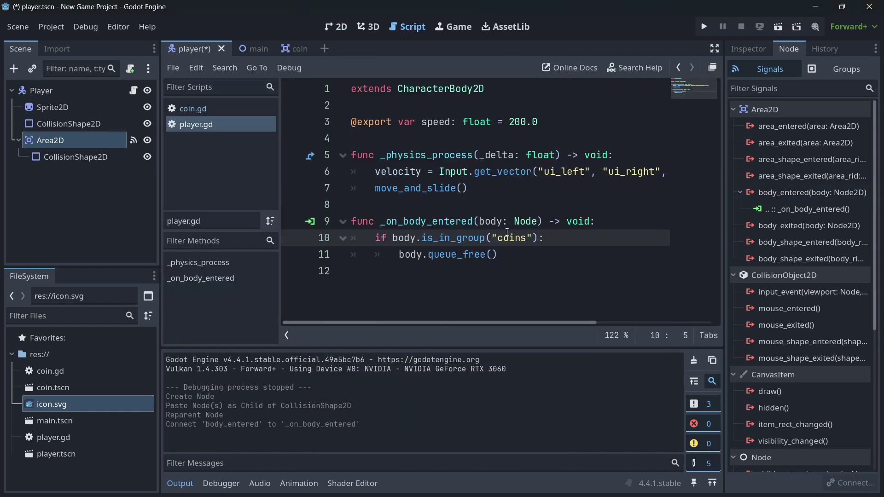
Run the project with main as the main scene and steer the player onto the top coin.
click(252, 48)
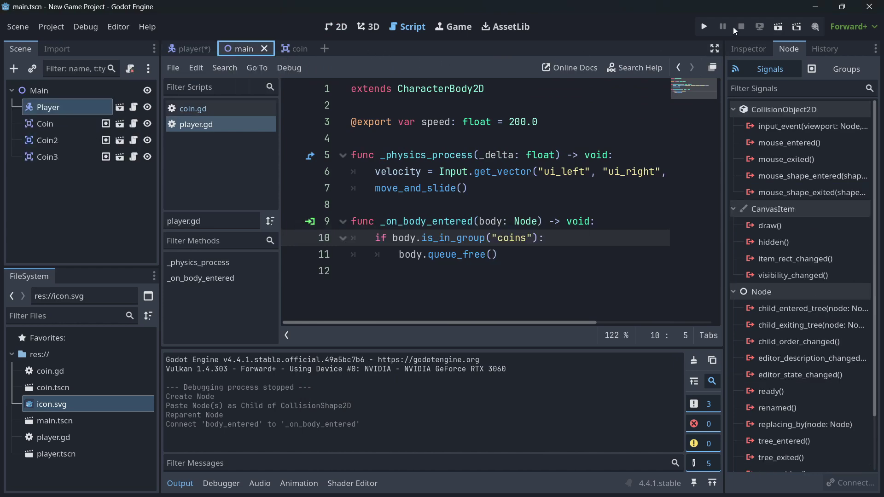
click(704, 27)
click(521, 260)
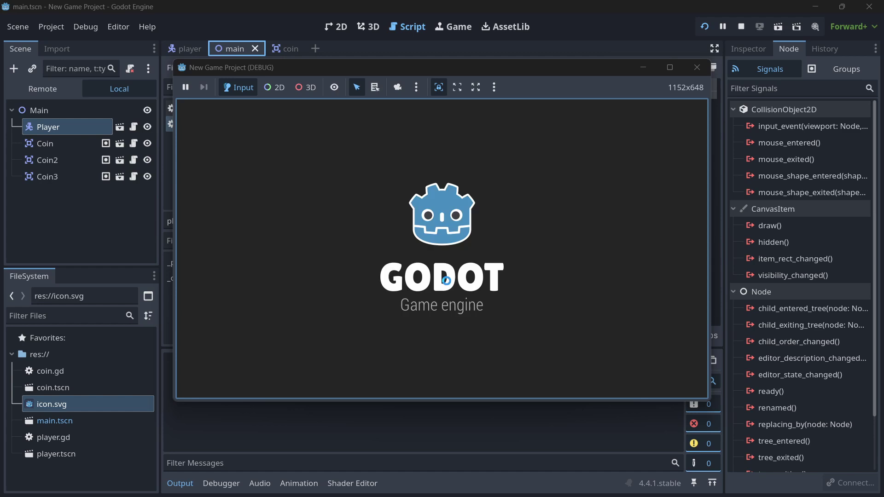
key(Up)
key(Right)
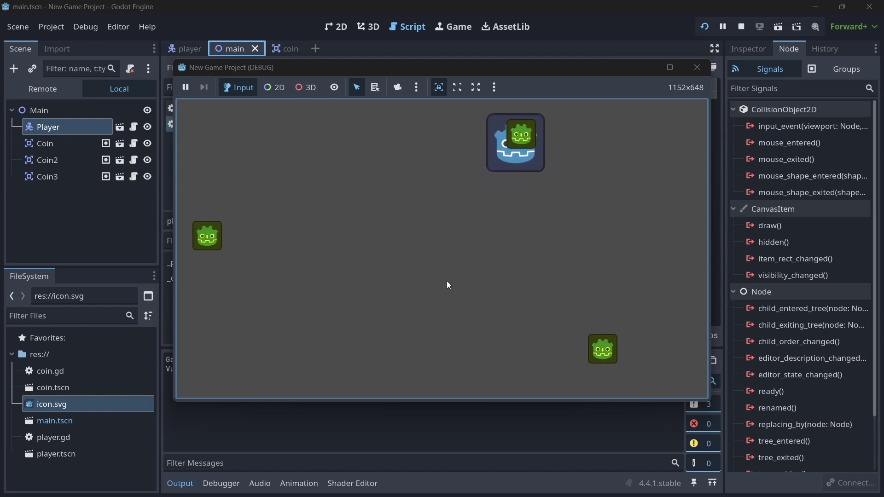
key(Down)
key(Left)
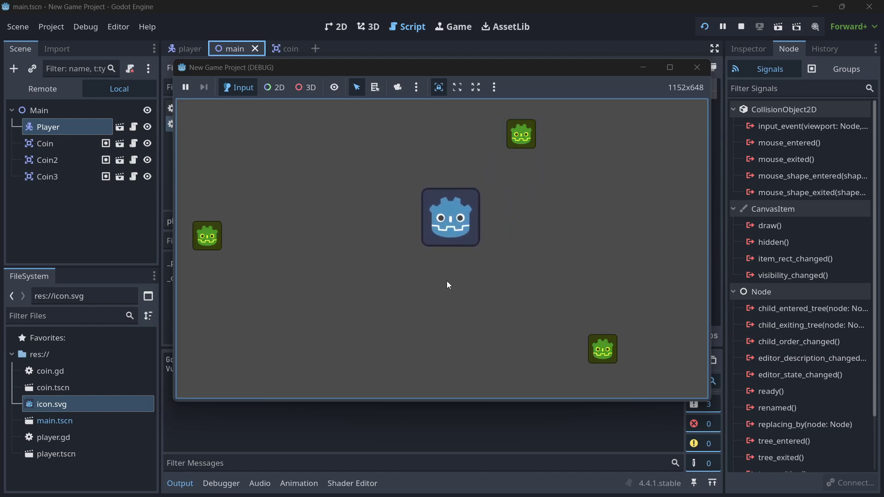
Stop the game and select the _on_body_entered function in the player script.
click(697, 67)
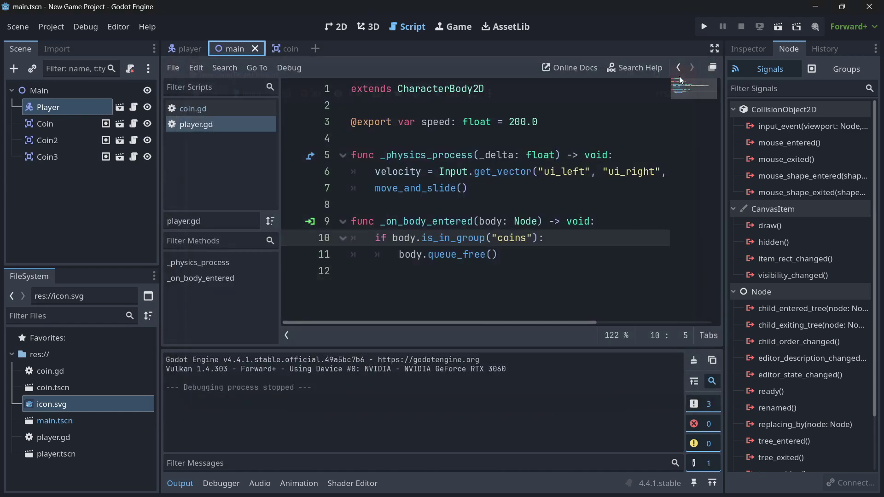
click(190, 49)
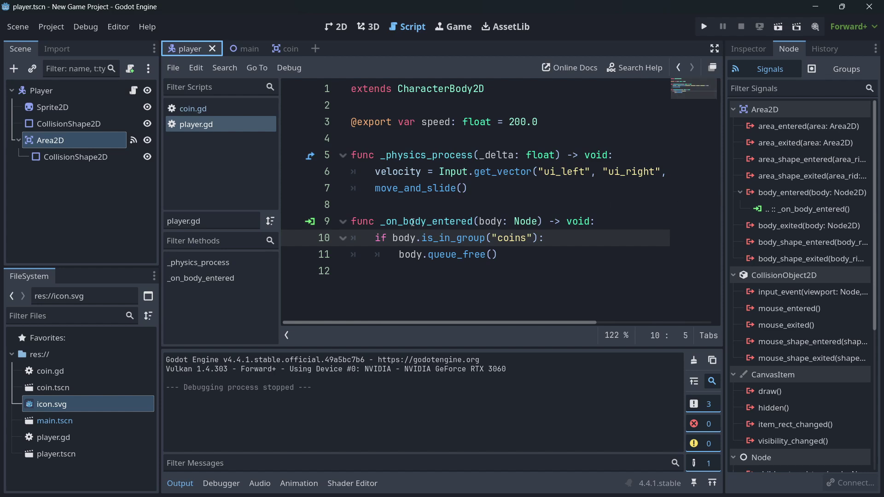
double_click(438, 223)
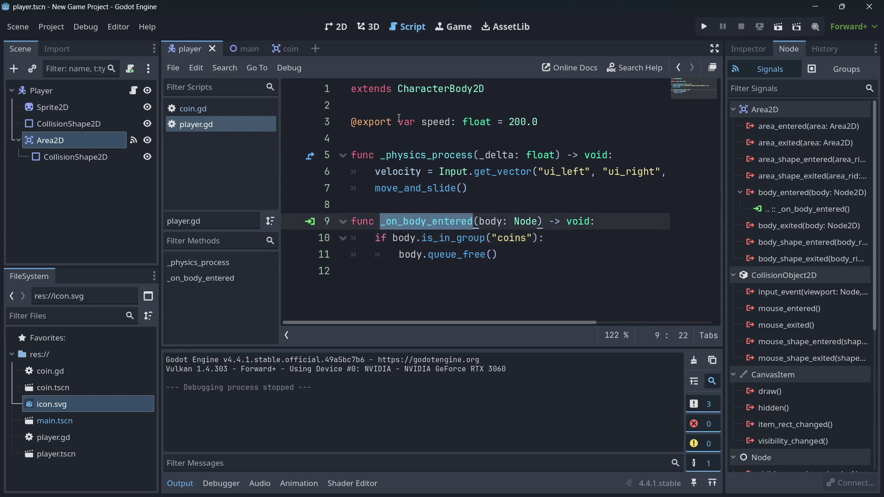
click(279, 48)
click(187, 484)
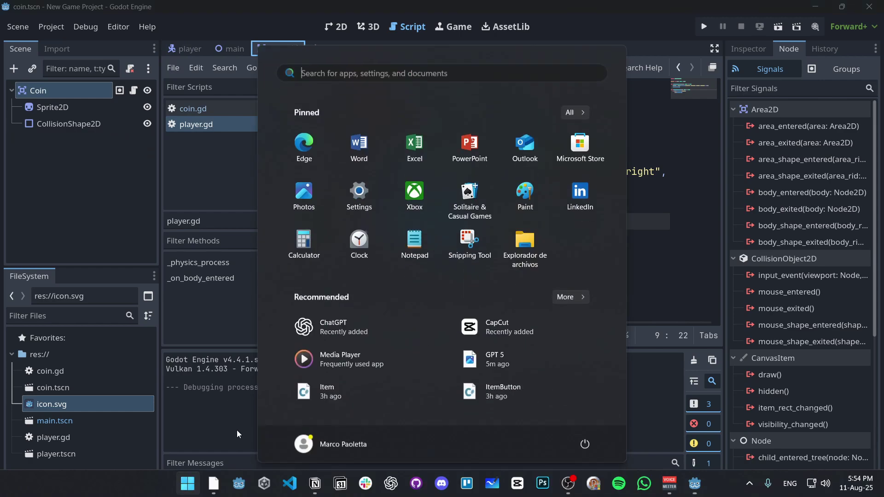
click(215, 483)
scroll(640, 225, up, 3)
scroll(577, 274, up, 3)
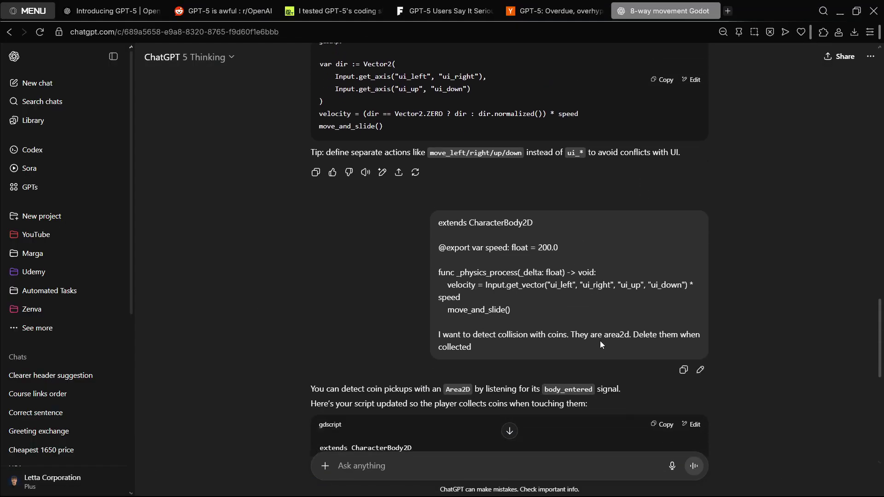
mouse_move(636, 332)
mouse_down()
mouse_move(572, 334)
mouse_move(636, 334)
mouse_up()
click(573, 335)
click(637, 334)
scroll(544, 314, down, 1)
scroll(544, 315, down, 1)
scroll(535, 308, down, 4)
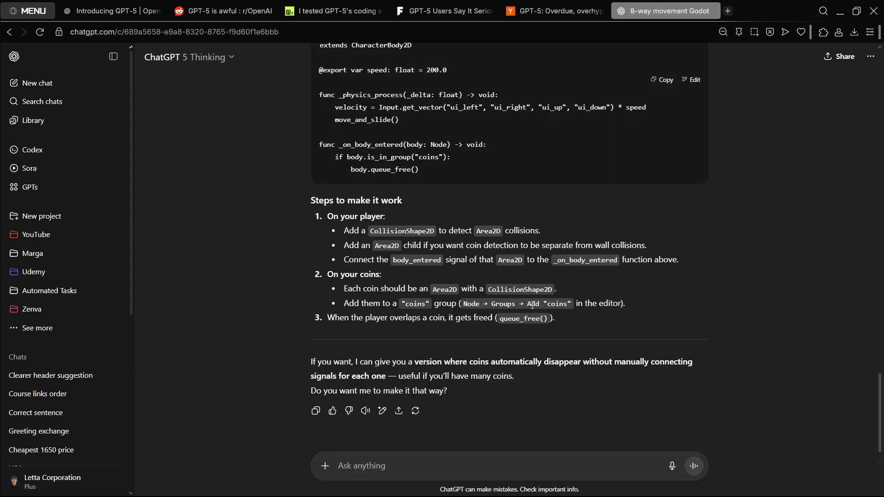
scroll(442, 316, up, 3)
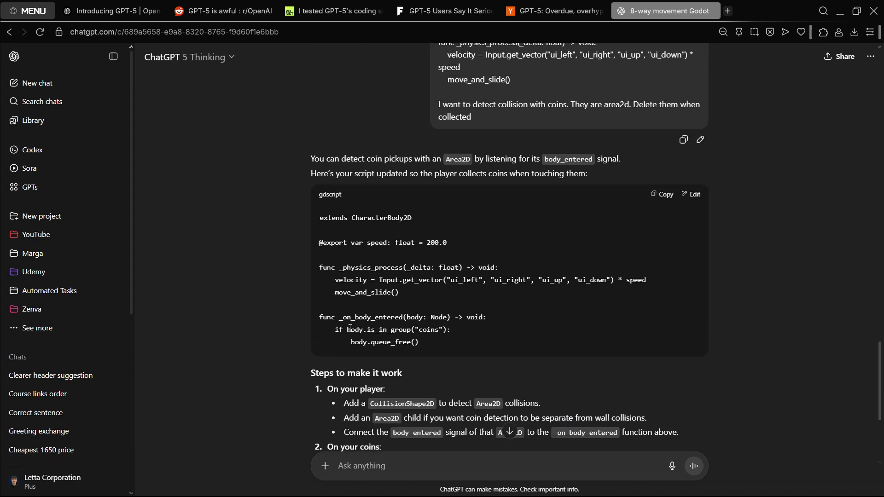
drag(337, 318, 403, 317)
key(alt+Tab)
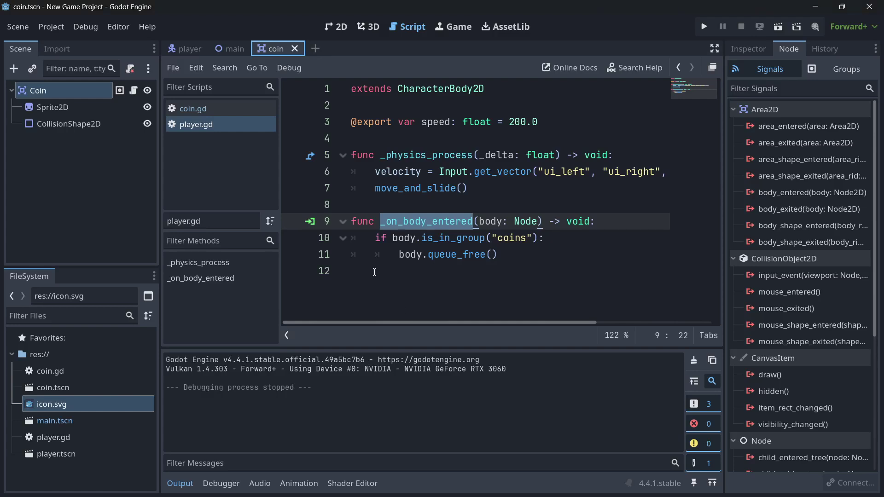
click(188, 47)
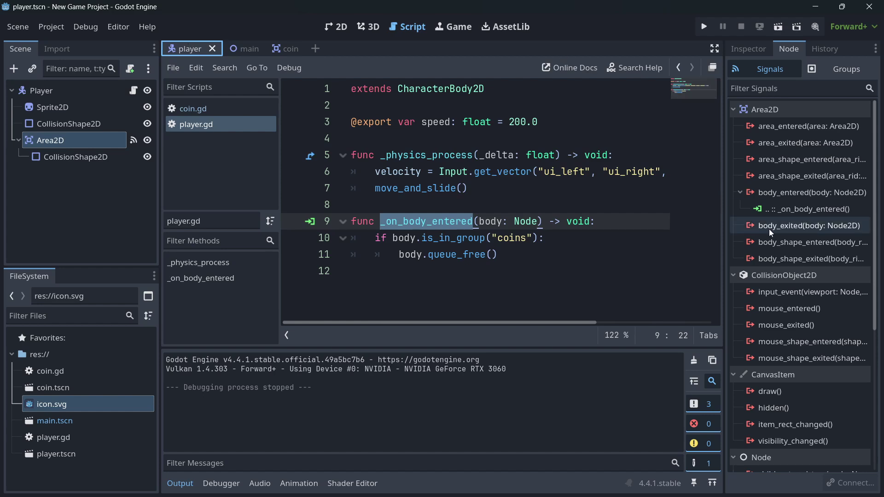
Disconnect body_entered and connect area_entered to a new player-script function.
click(808, 209)
click(831, 481)
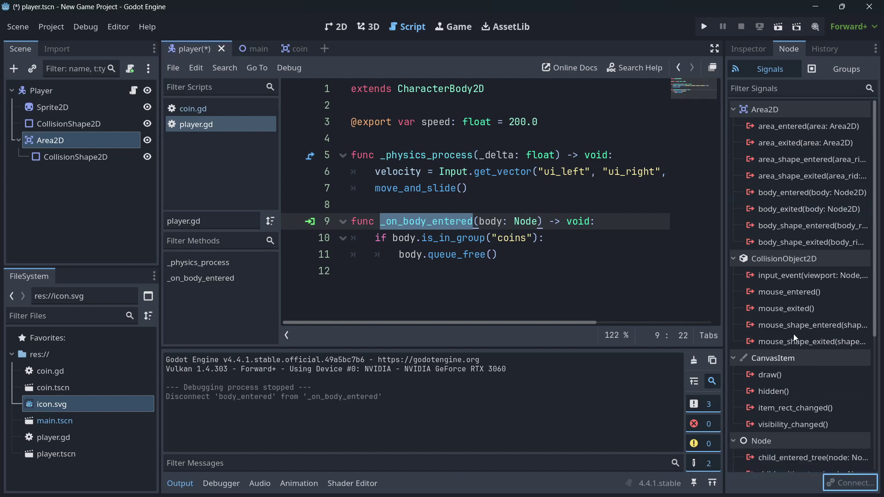
click(780, 130)
double_click(780, 129)
click(400, 377)
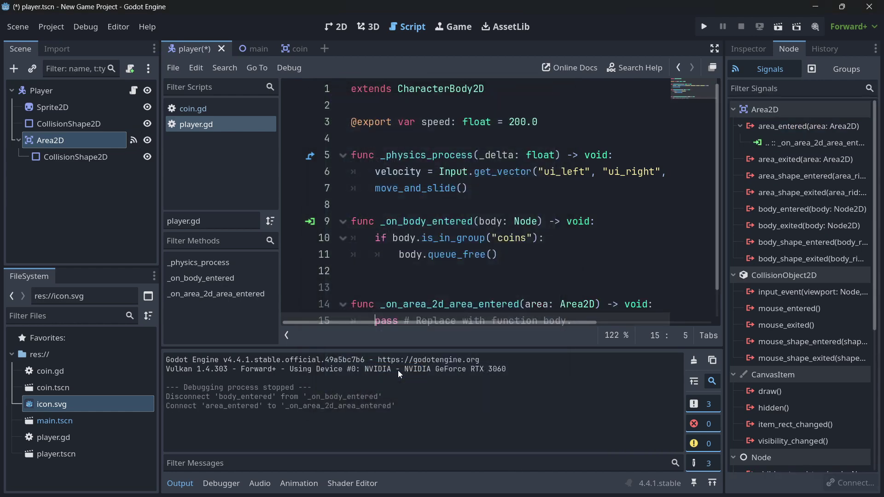
Move the coin-removal code into the new function and delete _on_body_entered.
drag(352, 216, 498, 232)
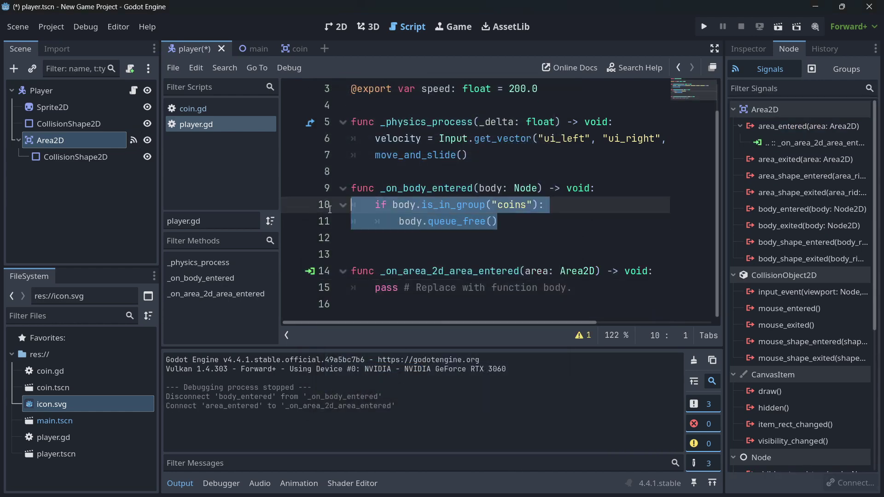
key(Delete)
triple_click(515, 295)
key(ctrl+v)
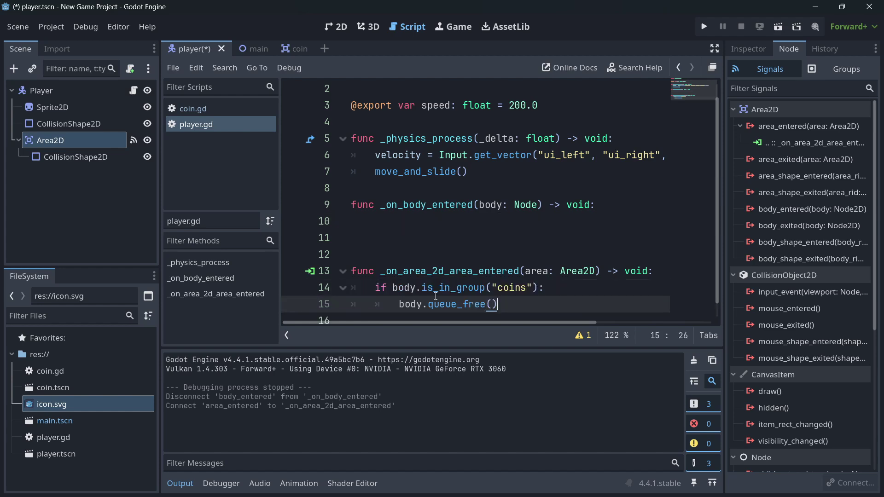
click(361, 222)
drag(361, 222, 347, 205)
key(BackSpace)
key(BackSpace)
key(BackSpace)
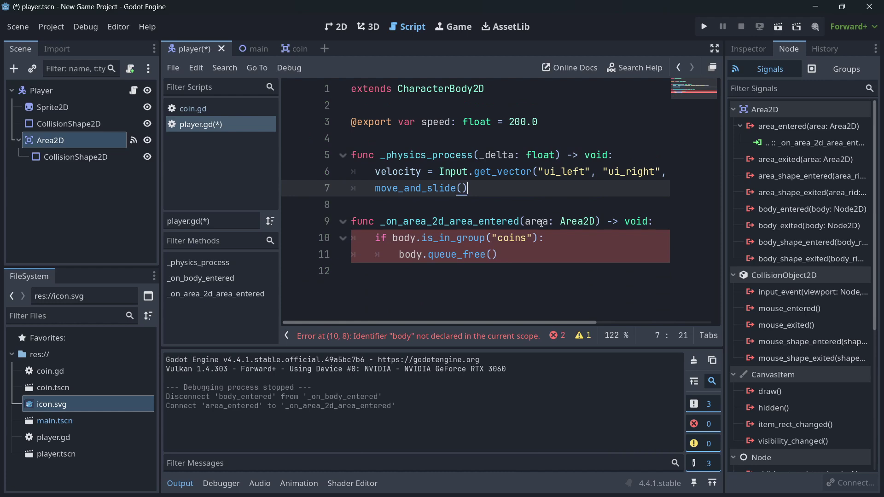
Rename body to area in the coins check and the queue_free line.
double_click(409, 237)
text(area)
double_click(412, 255)
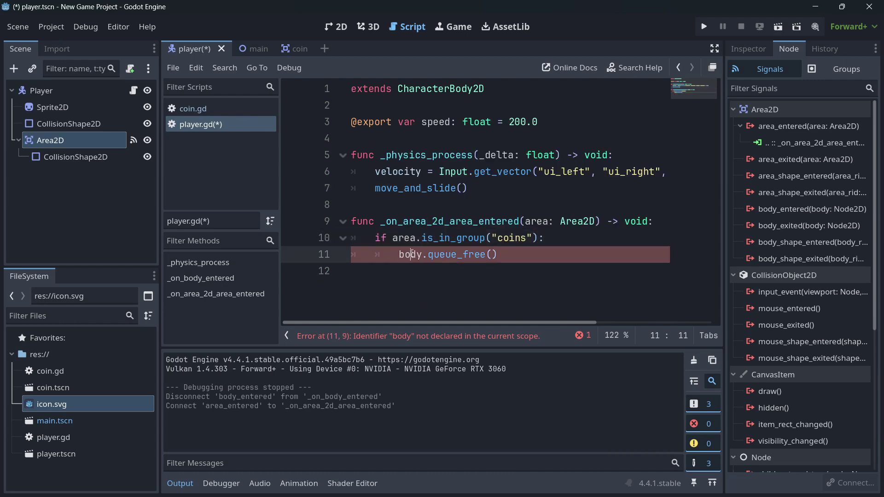
text(area)
key(Left)
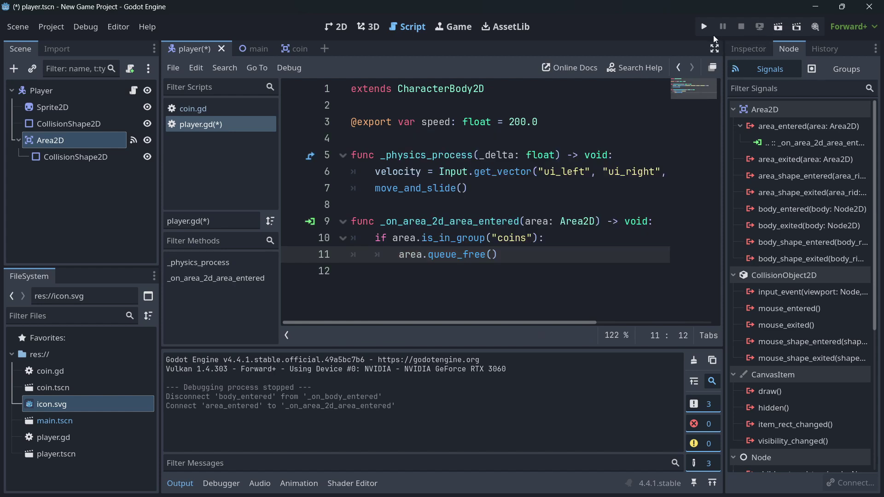
Test-run the game, collecting the top and lower coins, then stop it.
click(705, 28)
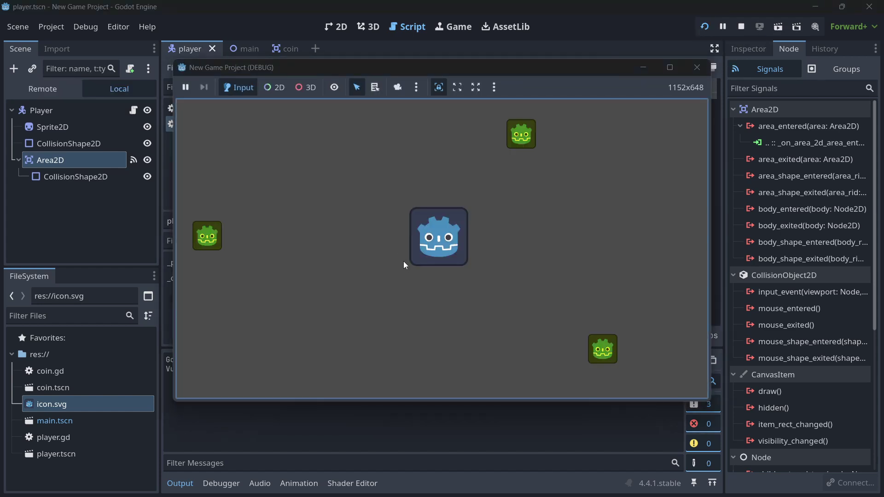
key(Right)
key(Up)
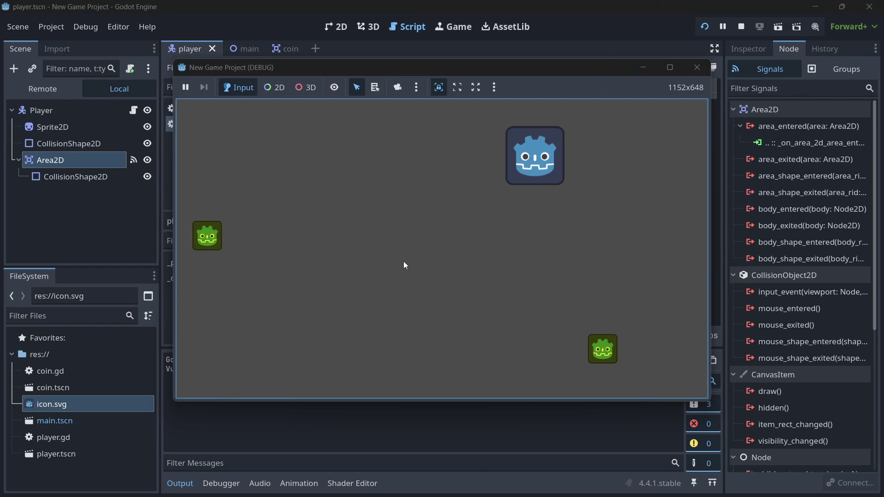
key(Right)
key(Down)
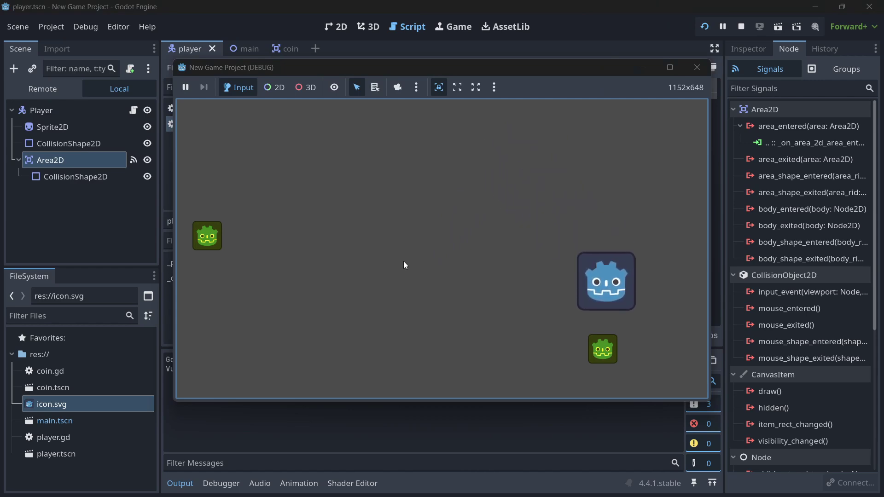
key(Left)
key(Down)
key(Up)
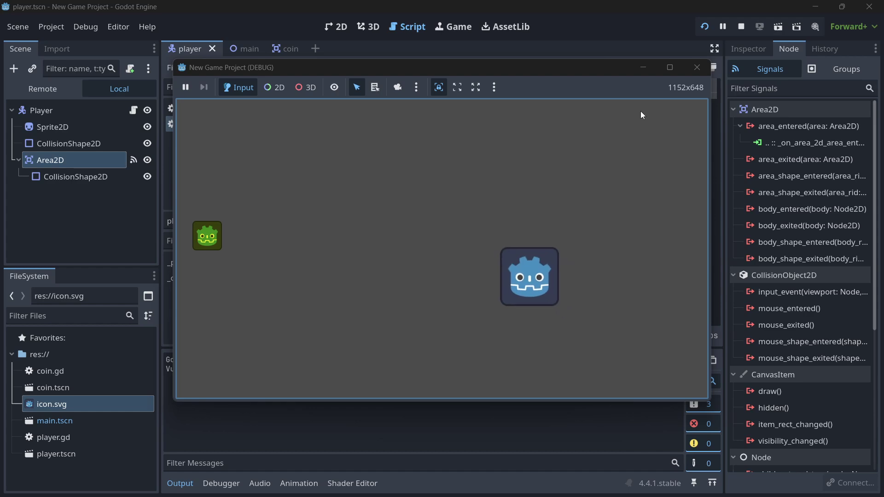
click(697, 67)
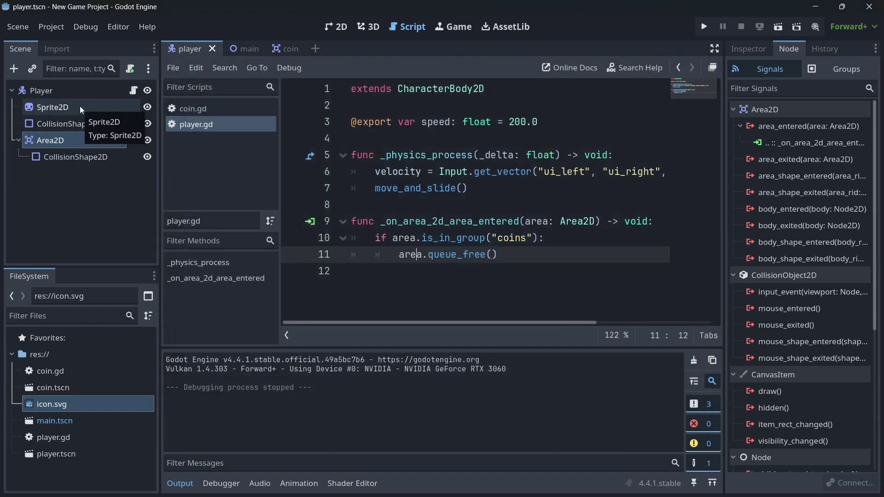
Set the Player's Speed to 400 and return to the main scene.
click(45, 92)
click(745, 48)
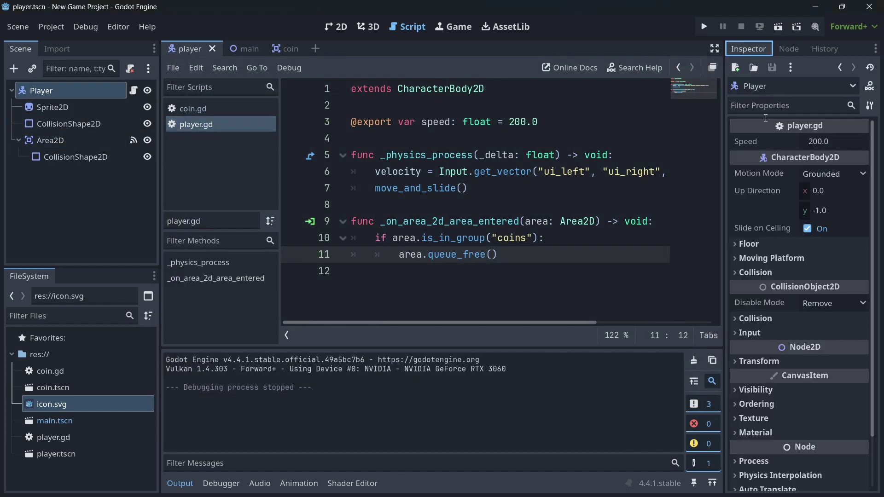
click(830, 143)
text(400)
key(Return)
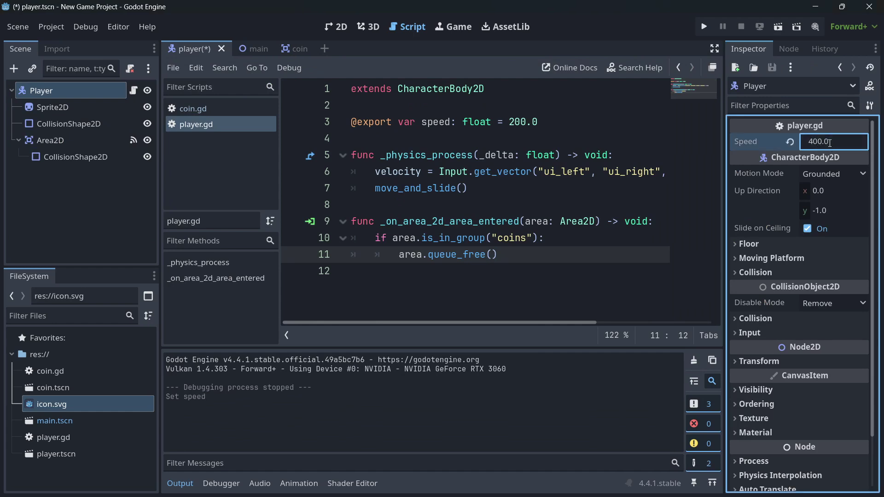
key(ctrl+Tab)
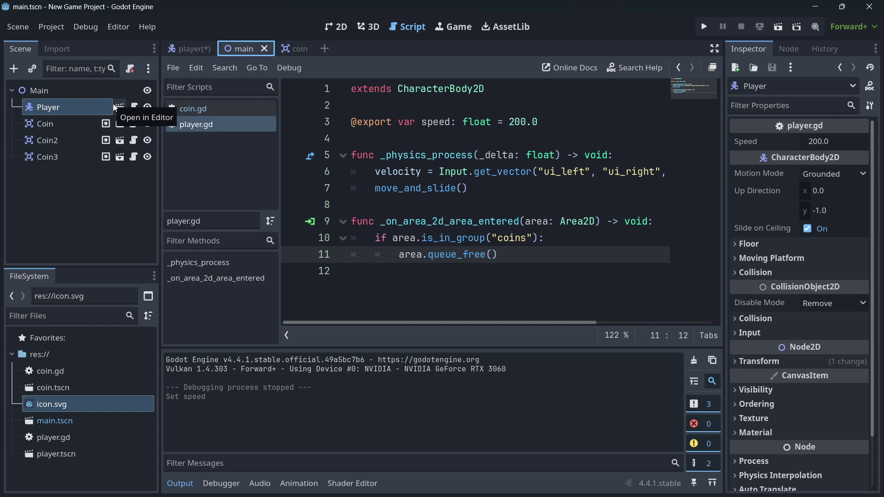
Add the CanvasLayer scene to main and view its 'Score: 0' label.
click(371, 208)
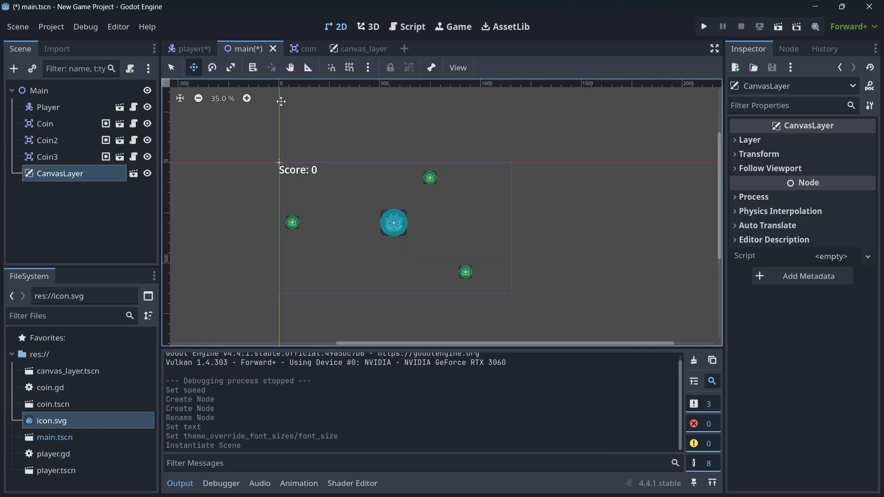
click(71, 201)
scroll(247, 183, up, 1)
scroll(247, 184, up, 5)
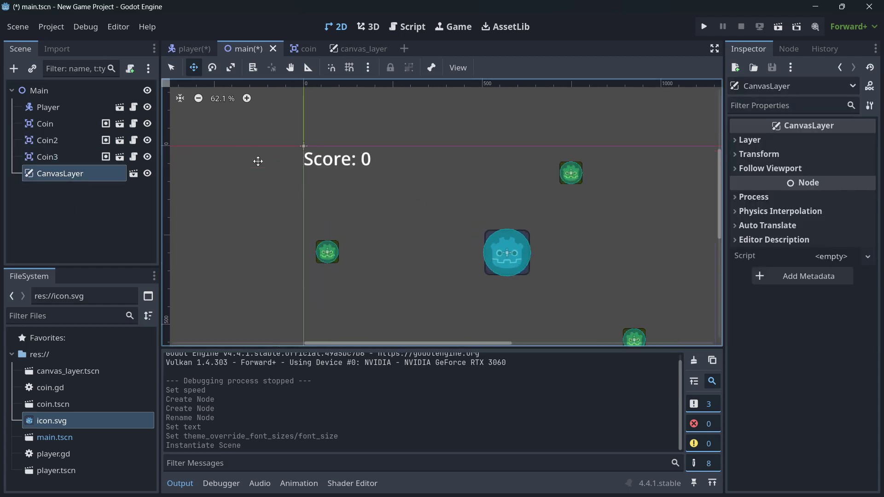
click(345, 48)
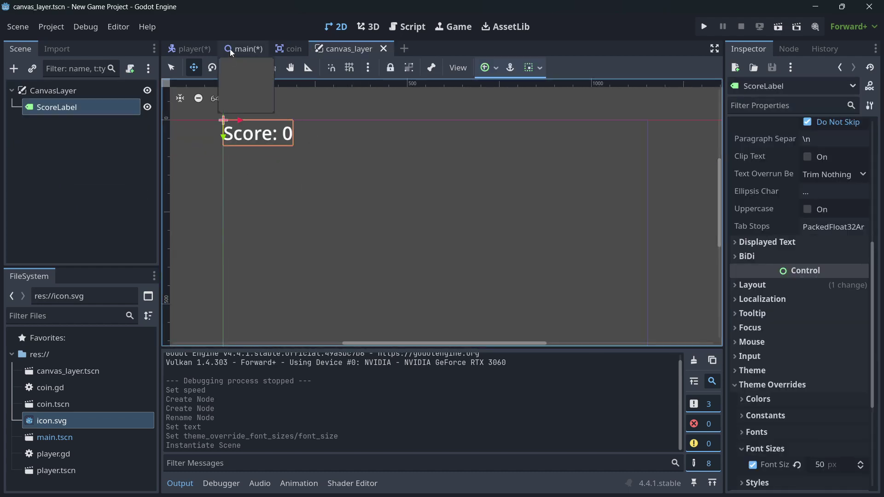
click(235, 48)
Recheck the score label in the canvas_layer tab from the main scene.
click(103, 218)
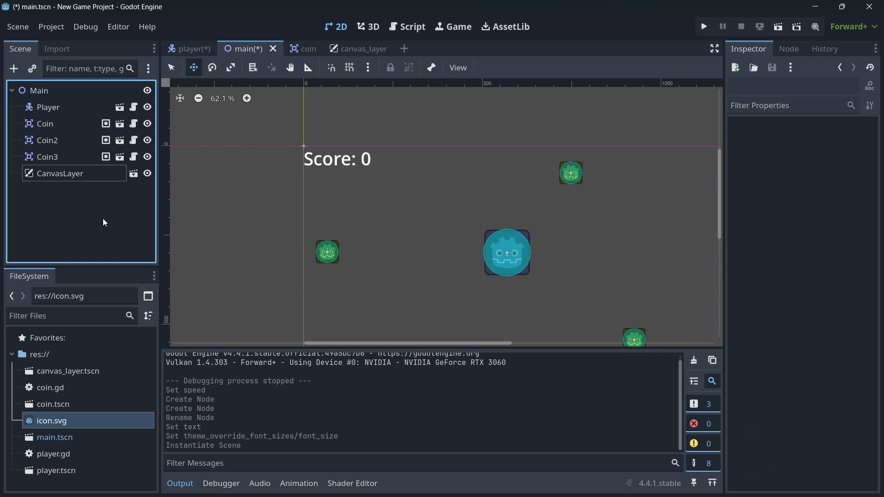
click(38, 93)
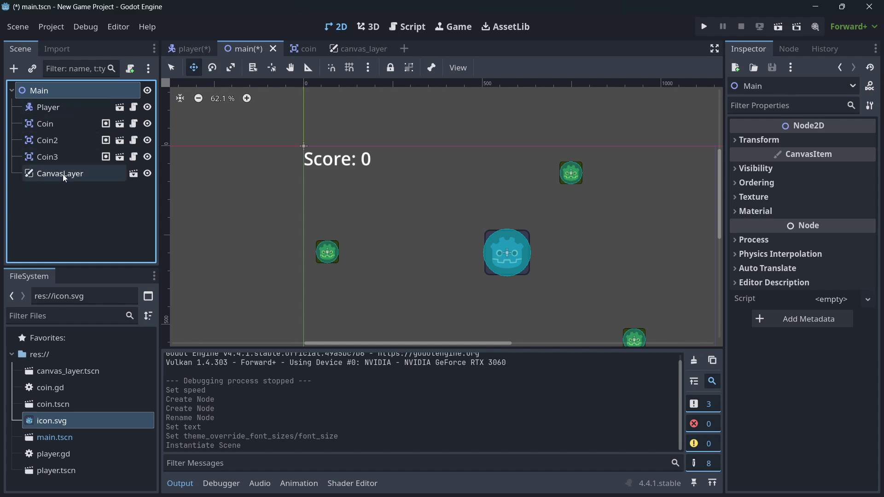
click(74, 203)
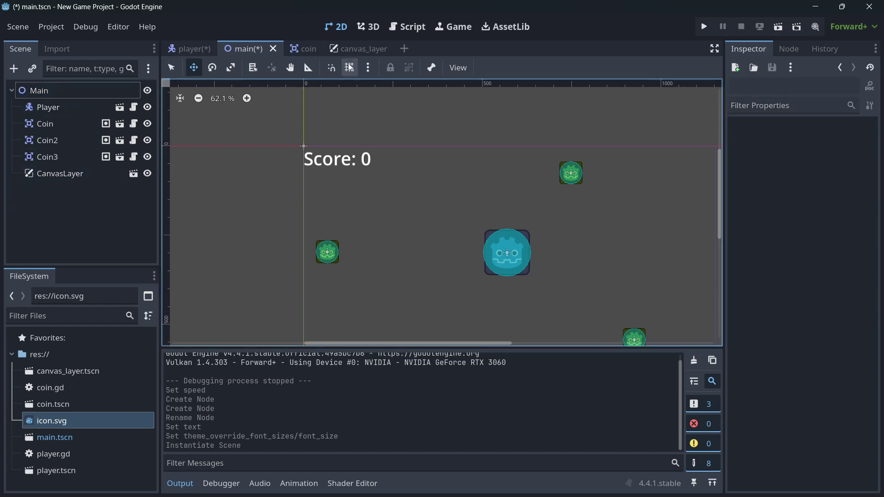
click(355, 48)
click(233, 46)
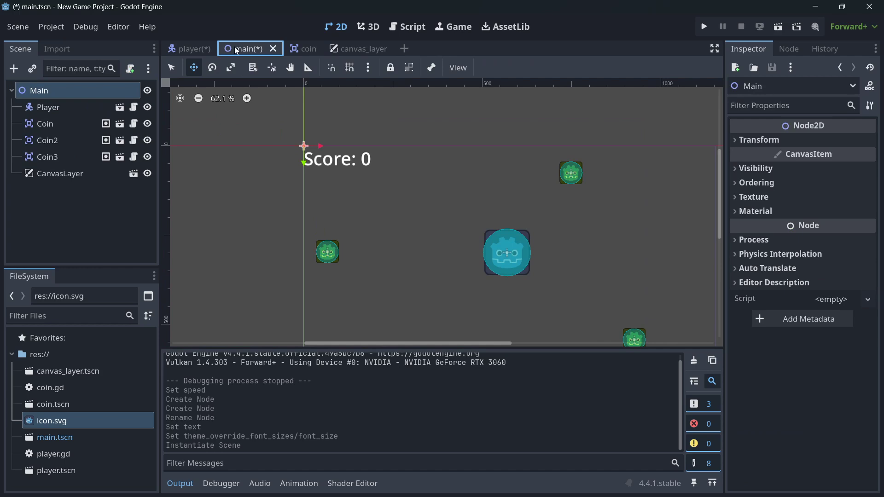
click(63, 185)
Select the CanvasLayer node, then the Coin3 node.
click(57, 176)
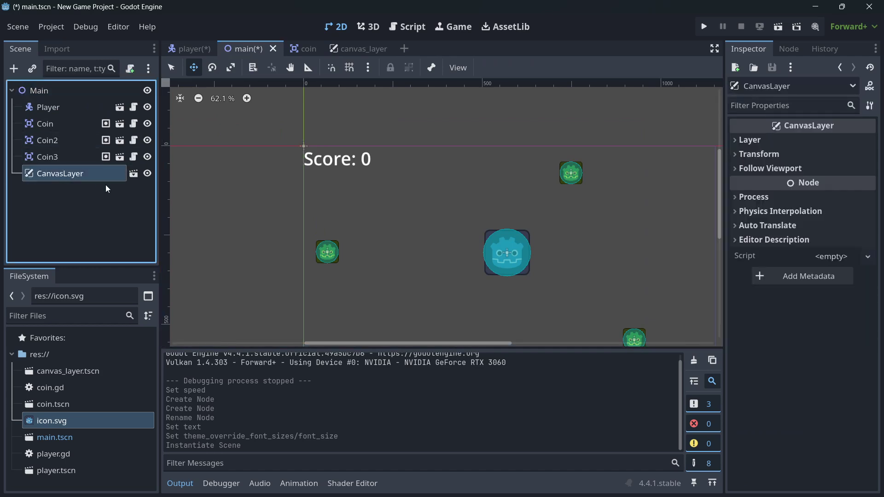
click(60, 226)
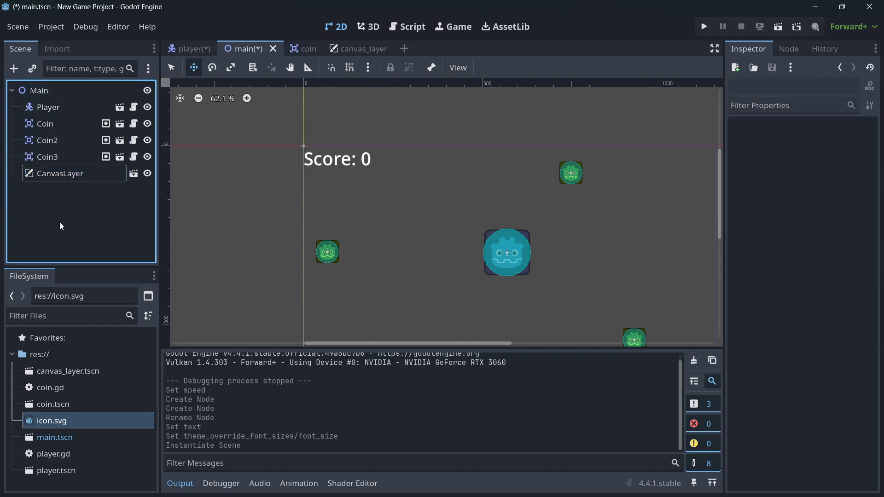
click(52, 158)
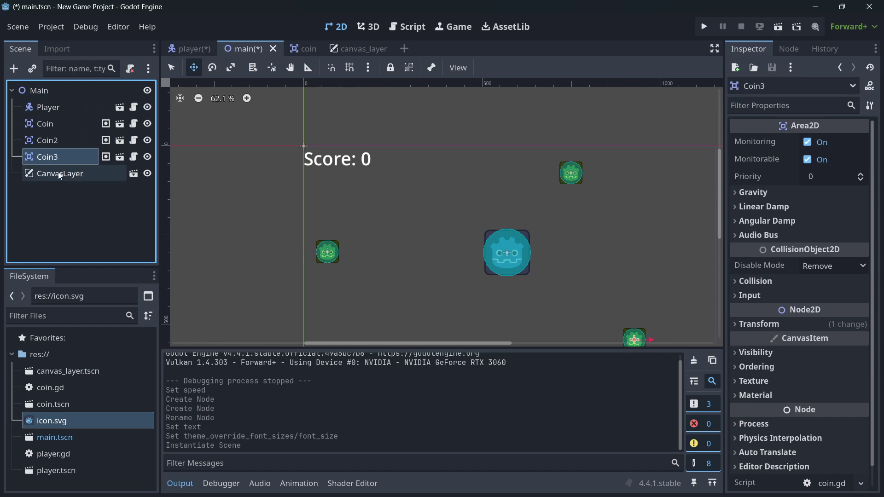
Reparent Coin, Coin2 and Coin3 under a new Node2D and collapse it.
click(46, 141)
click(42, 124)
shift+click(58, 152)
right_click(58, 151)
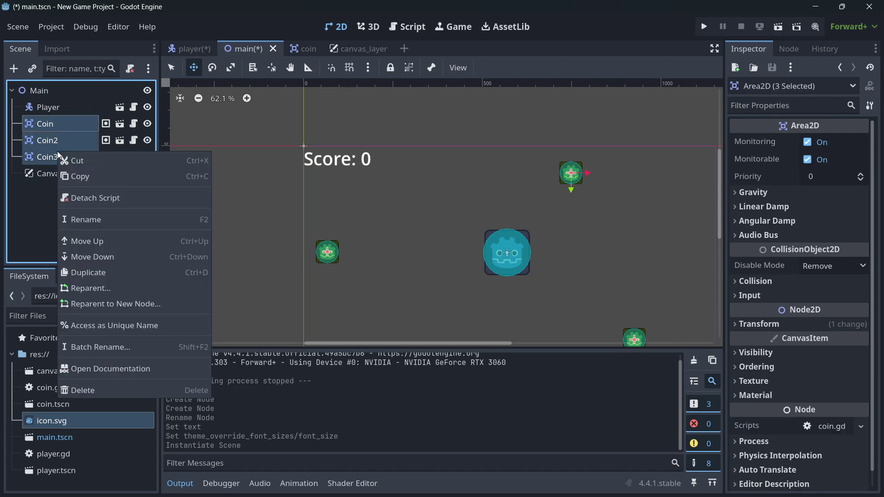
click(83, 298)
text(node)
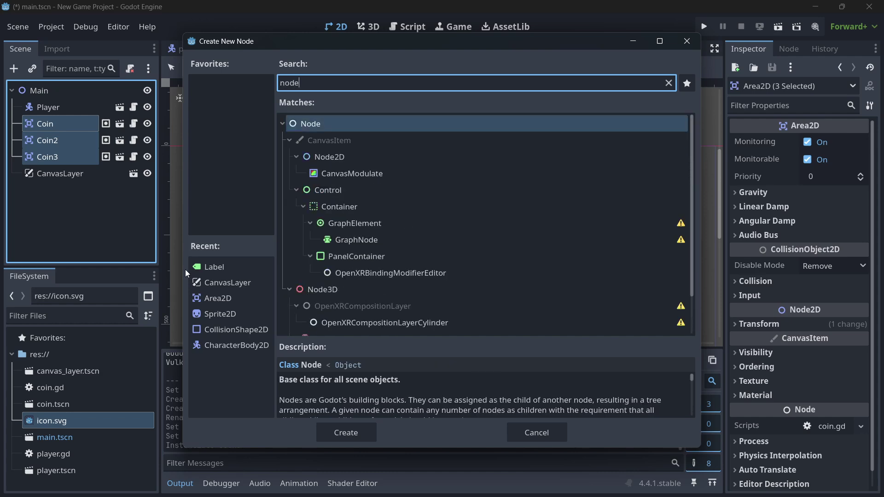
text(2)
key(Return)
click(96, 236)
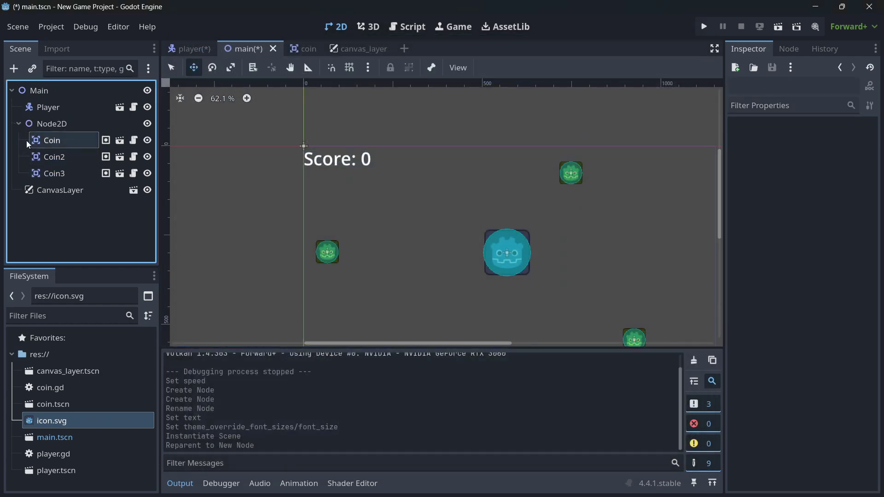
Inspect the Node2D, Main and CanvasLayer nodes, then clear the selection.
click(19, 124)
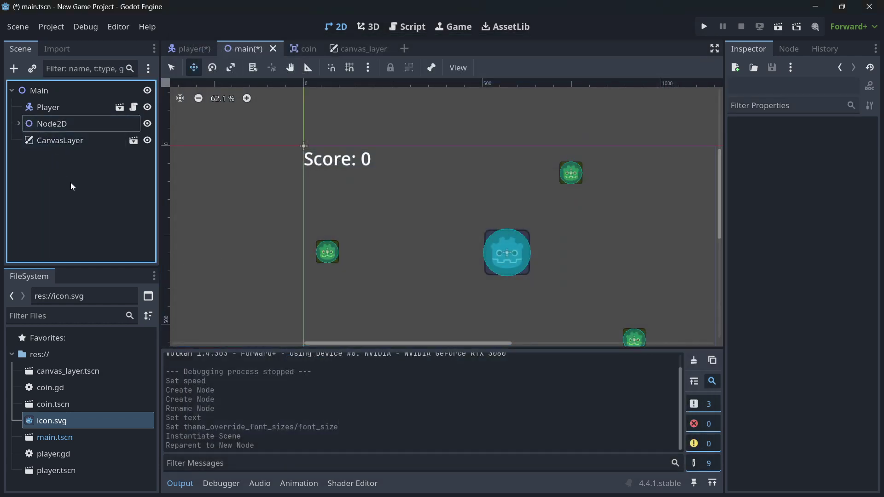
click(40, 126)
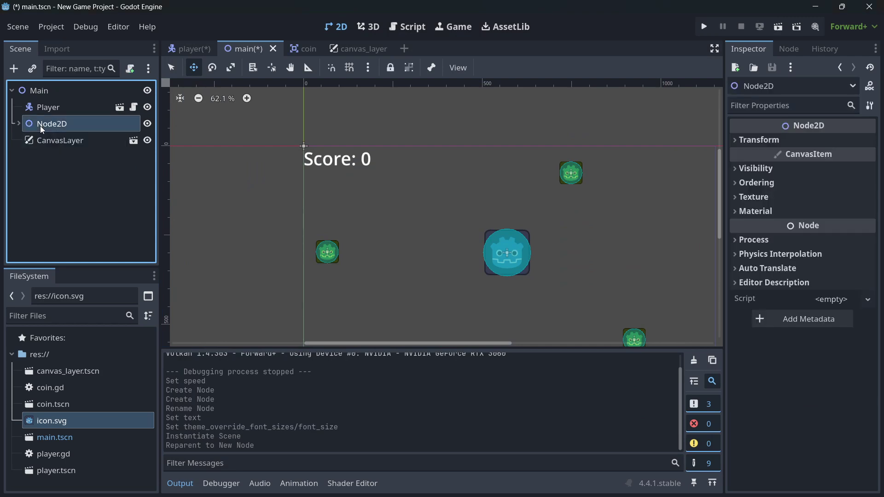
click(33, 152)
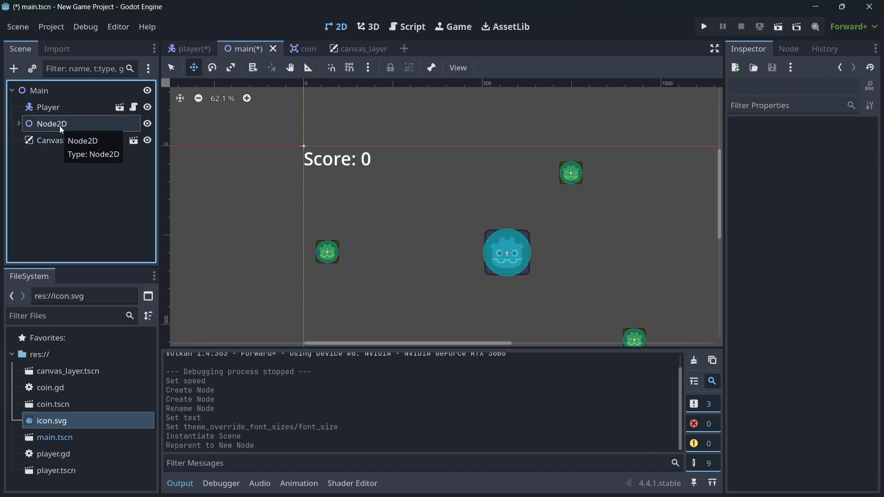
click(60, 126)
click(51, 94)
click(57, 143)
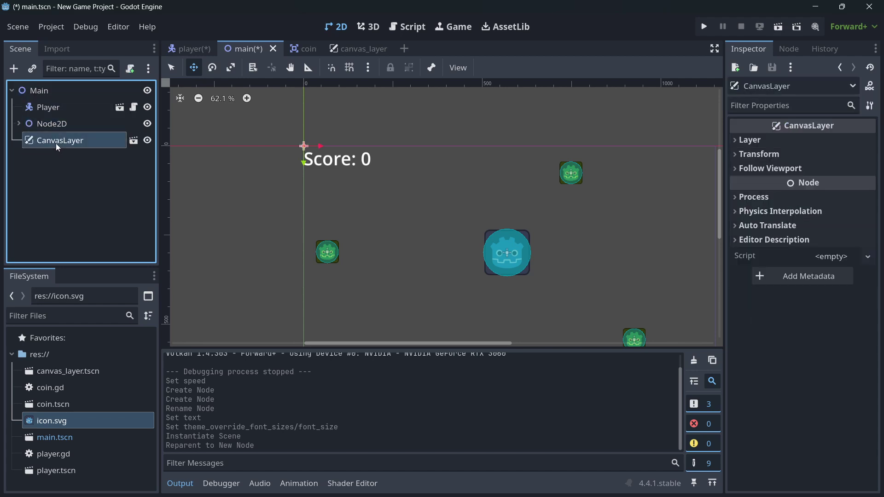
click(61, 166)
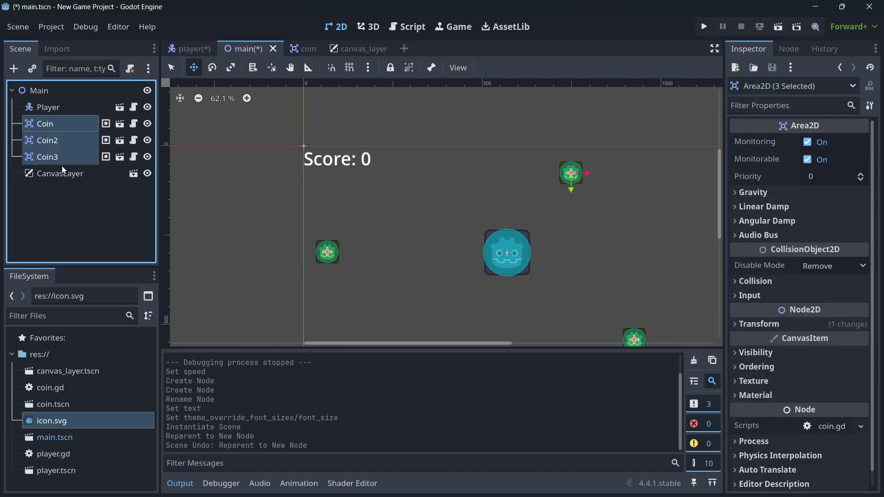
click(55, 208)
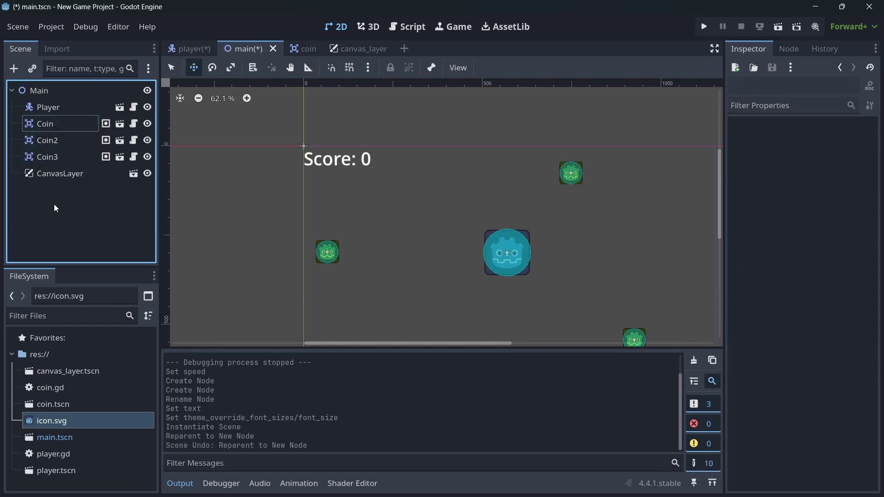
Switch ChatGPT to GPT-5 and send the scene-structure and score prompt.
key(alt+Tab)
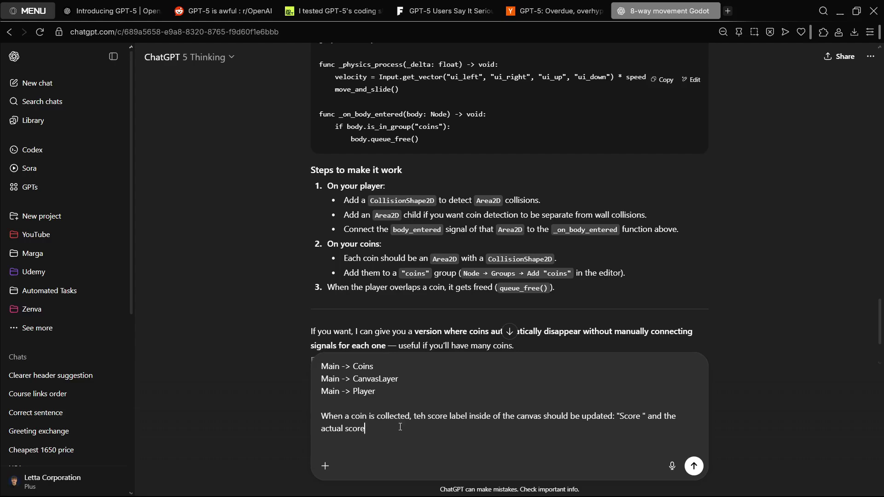
key(ctrl+a)
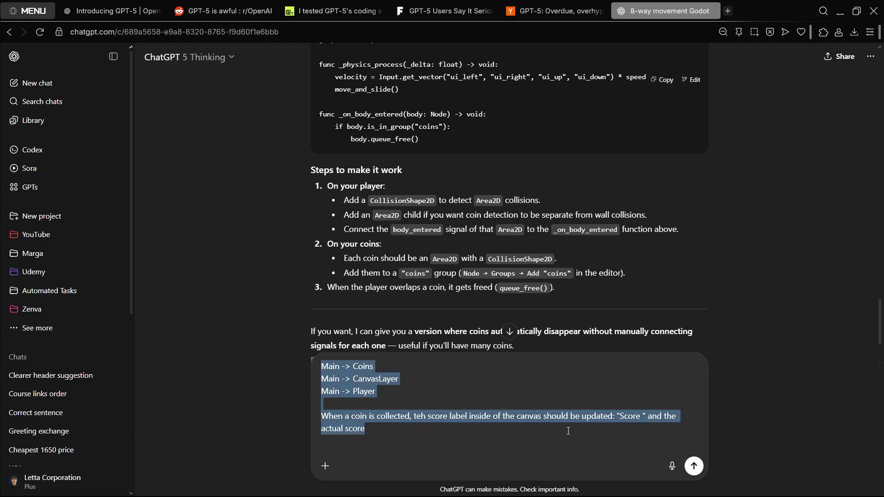
click(568, 431)
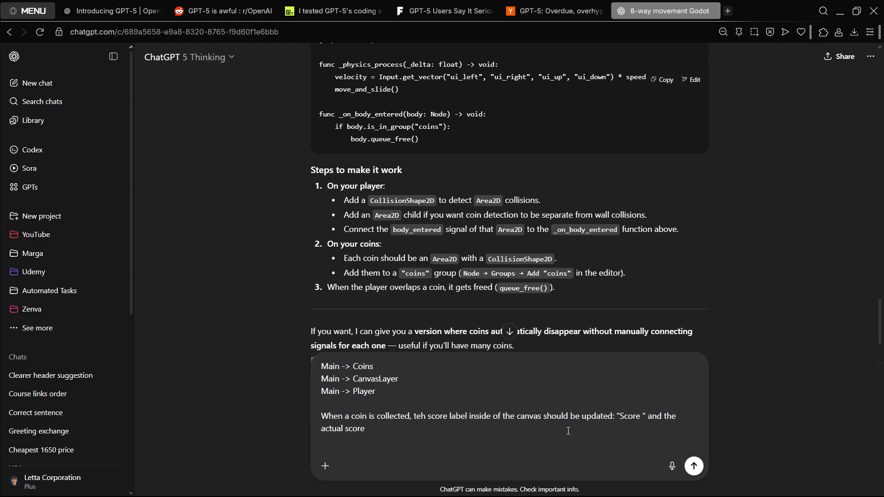
click(211, 60)
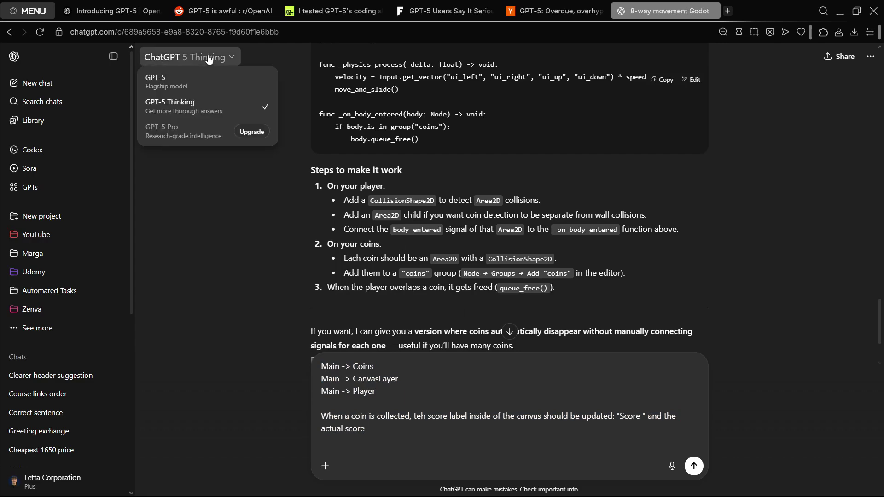
click(192, 81)
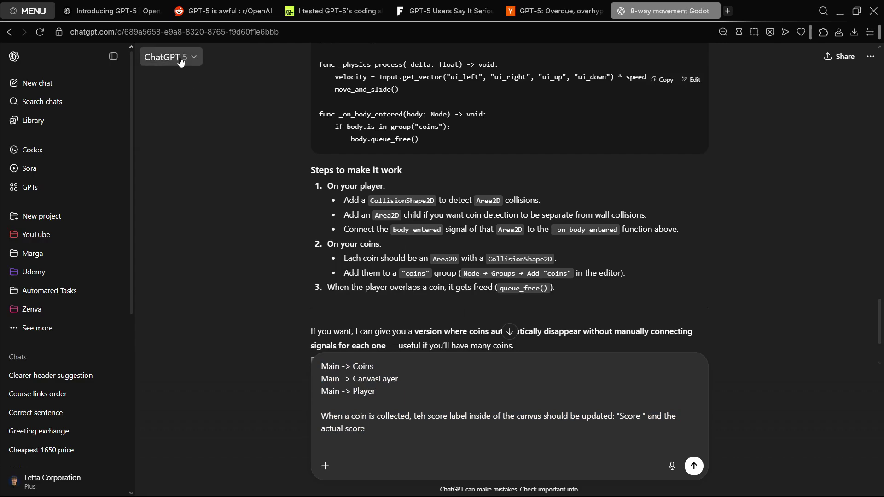
click(693, 465)
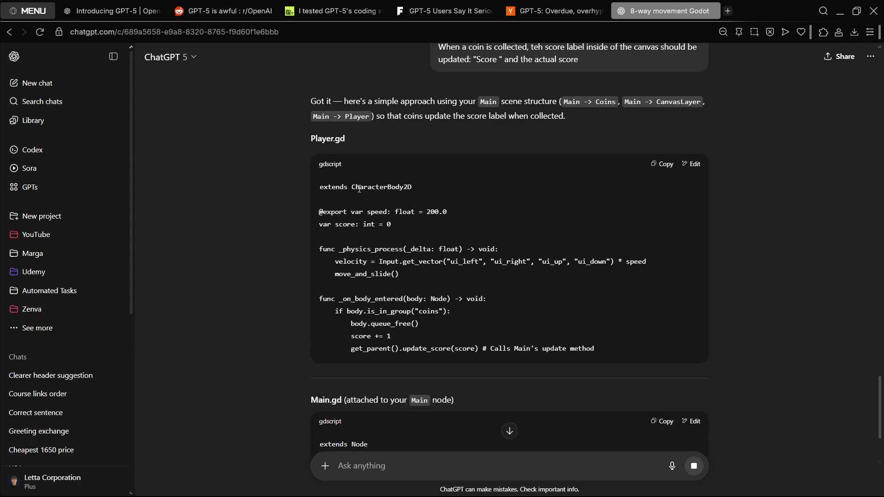
scroll(380, 302, down, 1)
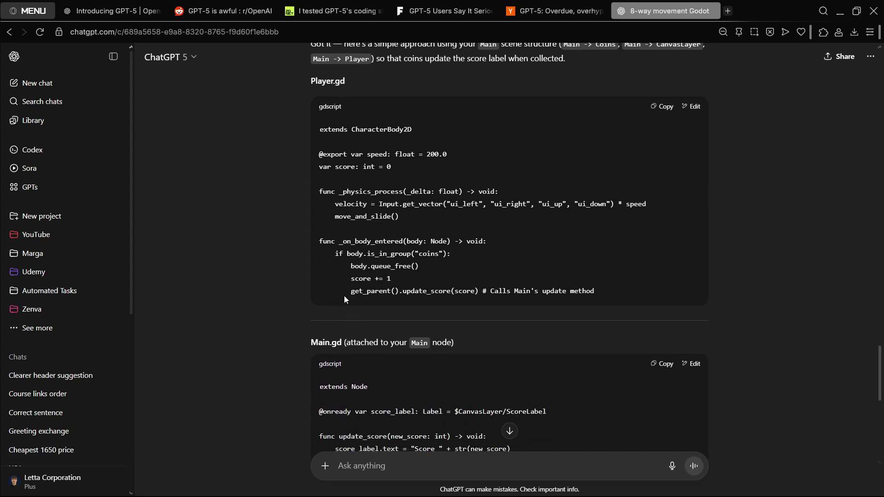
Study the get_parent().update_score call in the reply.
drag(356, 293, 451, 293)
click(451, 294)
drag(351, 291, 399, 291)
click(398, 291)
scroll(401, 290, down, 2)
scroll(397, 294, down, 1)
scroll(396, 294, up, 1)
scroll(396, 294, up, 2)
scroll(396, 295, up, 1)
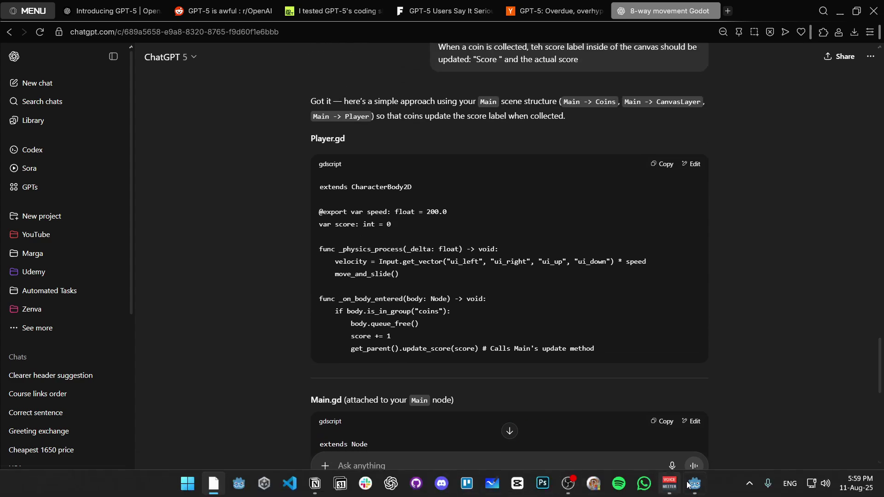
Back in Godot, select the Player node to confirm it is a CharacterBody2D.
click(695, 484)
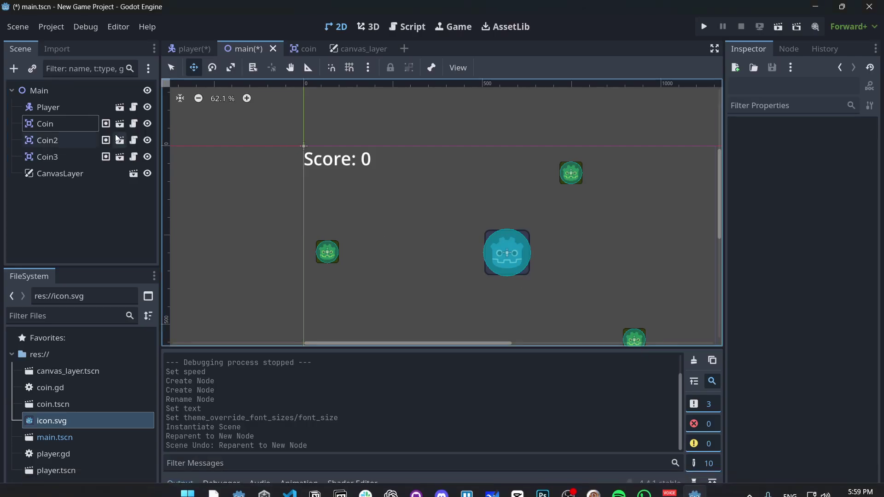
click(38, 107)
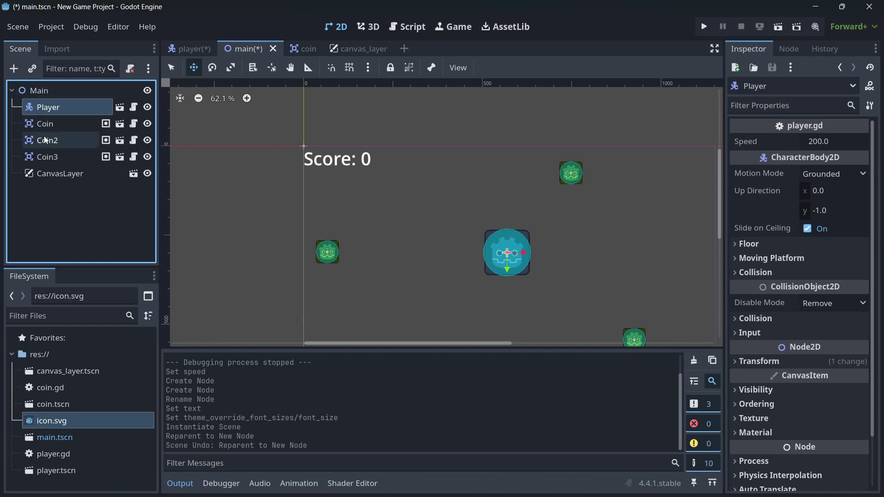
click(76, 213)
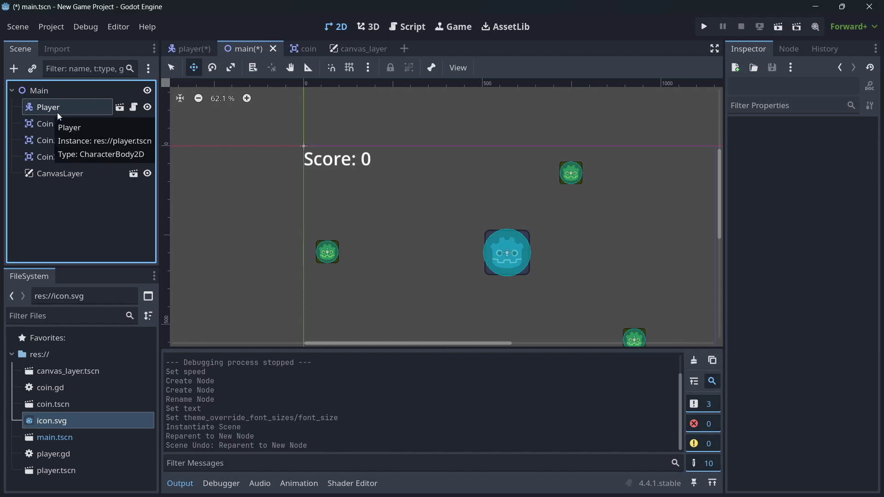
Regenerate the ChatGPT reply with GPT-5 Thinking.
click(214, 483)
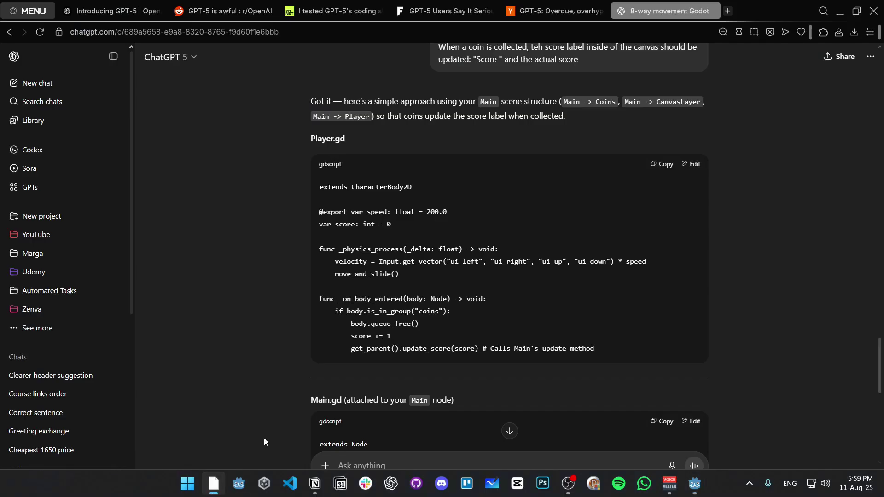
scroll(380, 315, down, 2)
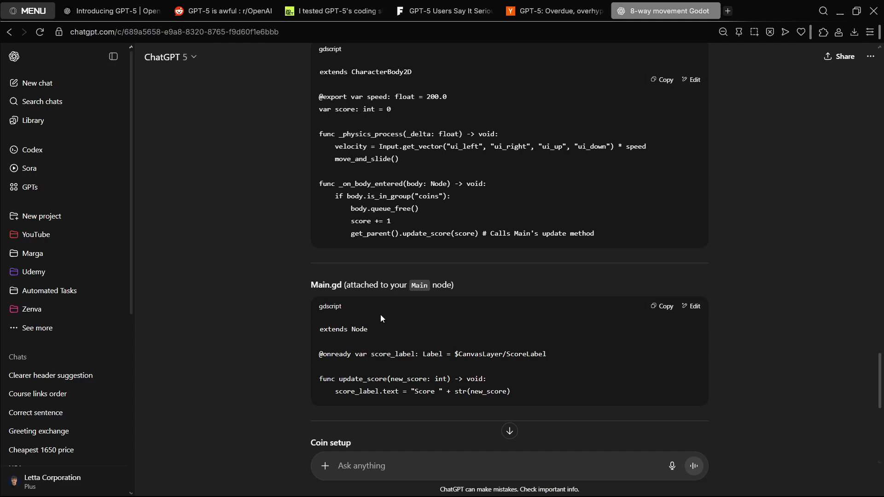
scroll(381, 314, down, 3)
scroll(381, 314, down, 2)
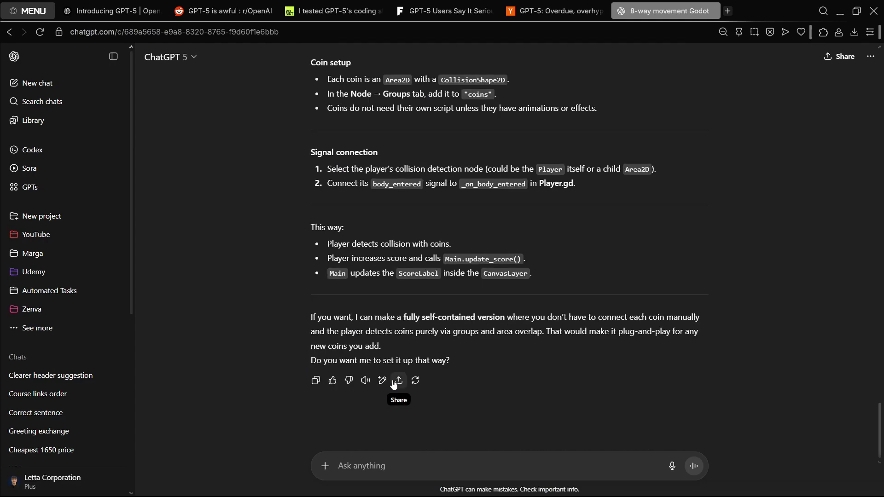
click(415, 381)
mouse_move(445, 358)
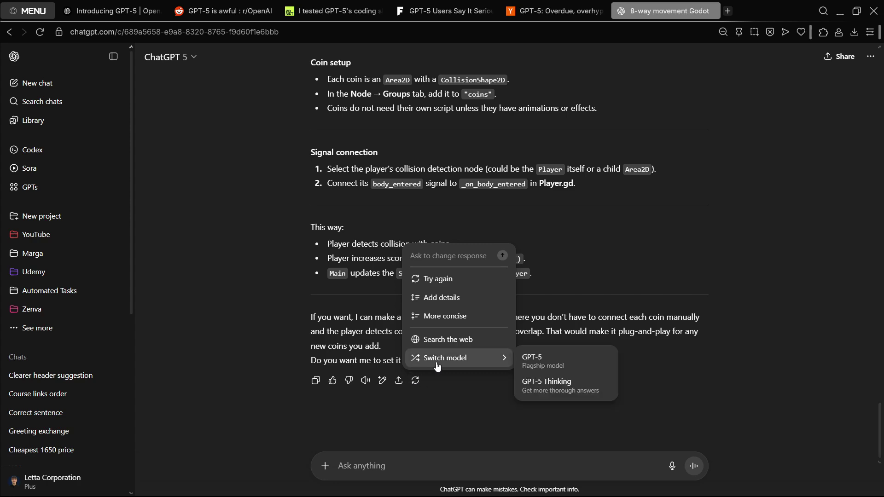
click(545, 386)
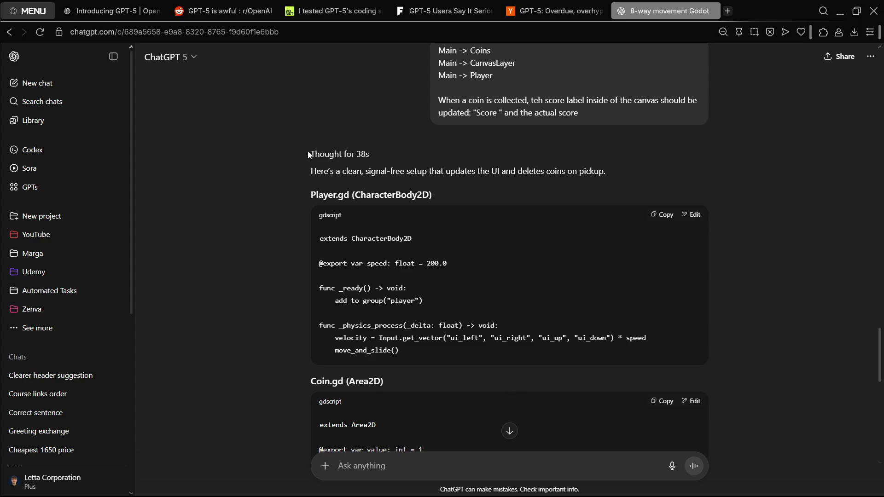
scroll(408, 253, down, 2)
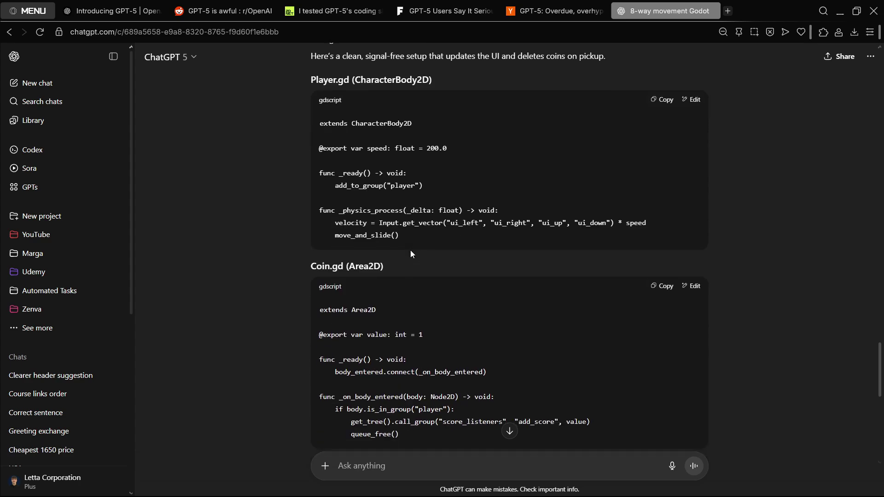
scroll(381, 232, down, 2)
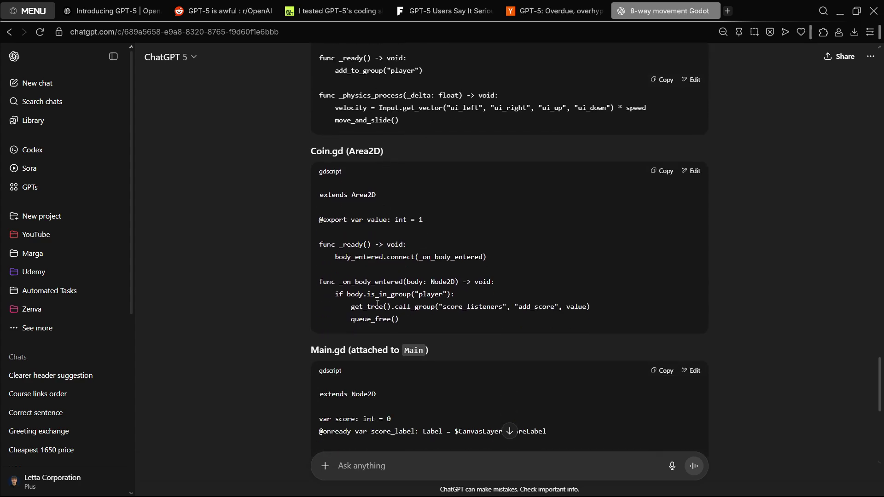
Study the get_tree().call_group lines in the new scripts, including Coin.gd.
drag(351, 307, 508, 306)
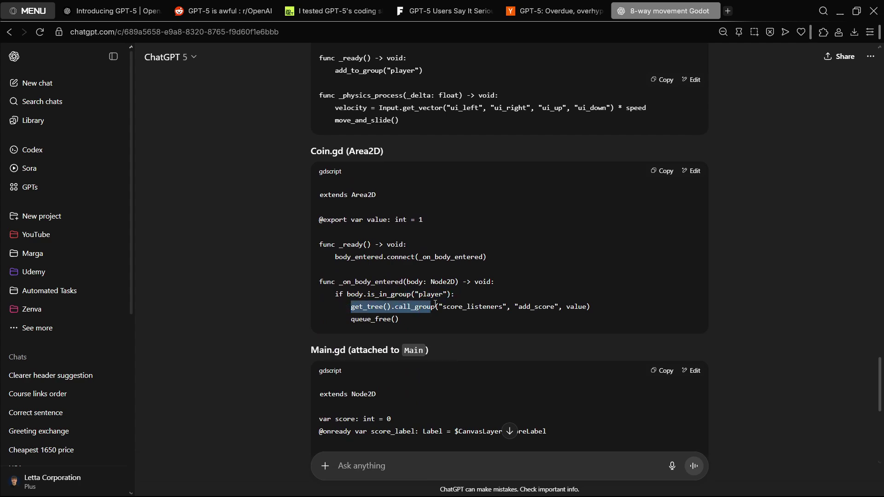
click(507, 306)
scroll(389, 259, down, 1)
scroll(390, 259, down, 1)
scroll(391, 260, down, 1)
scroll(391, 258, up, 2)
scroll(390, 259, down, 2)
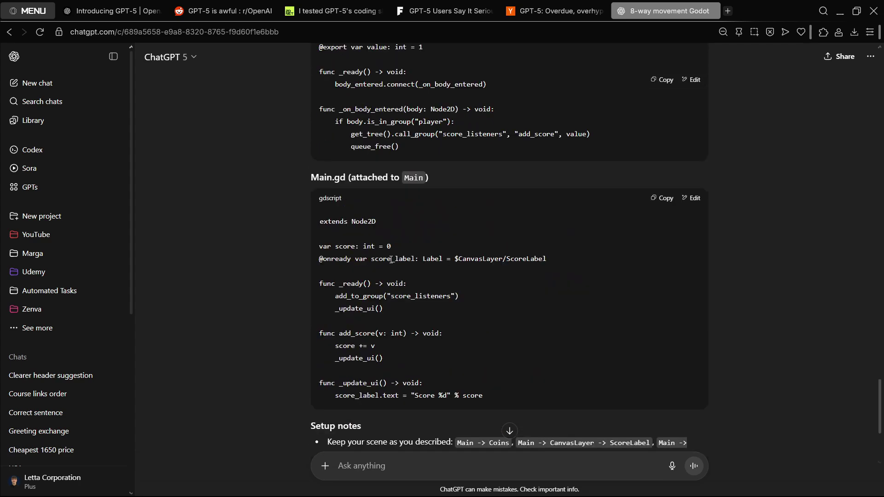
scroll(457, 235, up, 3)
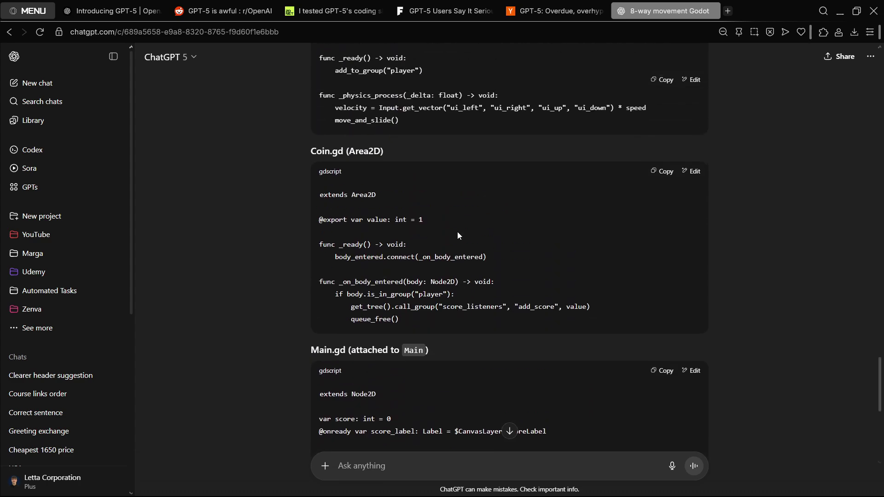
scroll(457, 235, up, 1)
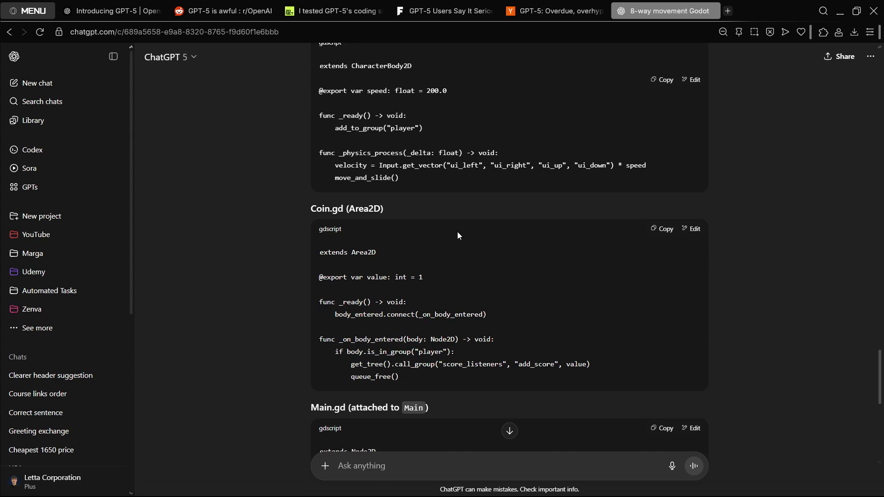
drag(394, 364, 431, 364)
scroll(423, 280, down, 2)
scroll(391, 277, down, 1)
scroll(360, 245, down, 1)
scroll(424, 281, up, 2)
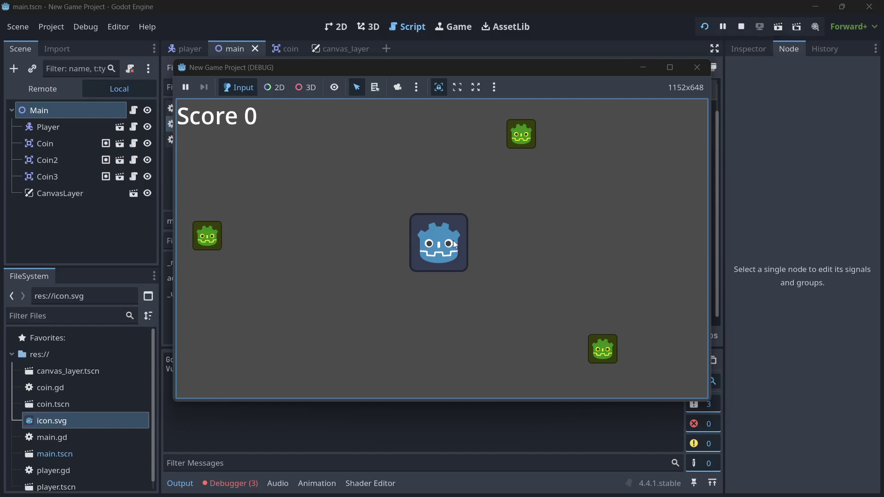
Steer the player over all three coins to reach Score 3, then close the game.
key(Up)
key(Right)
key(Down)
key(Right)
key(Left)
key(Up)
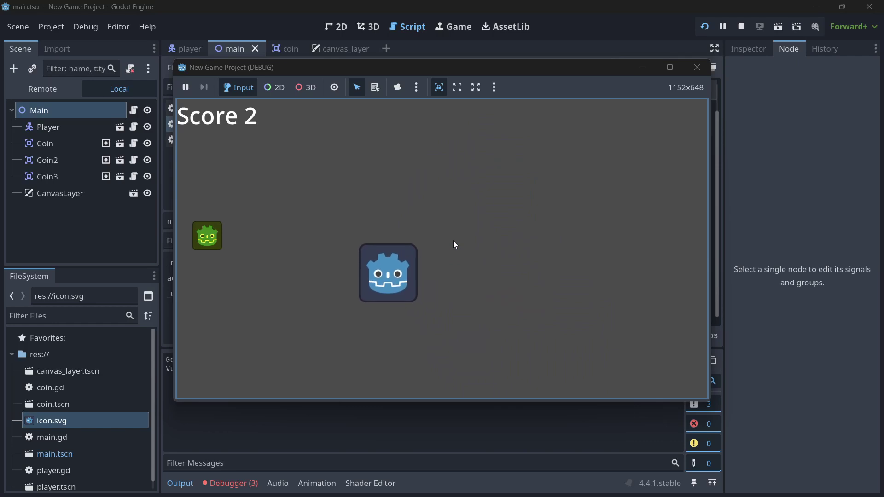
key(Left)
key(Down)
key(Right)
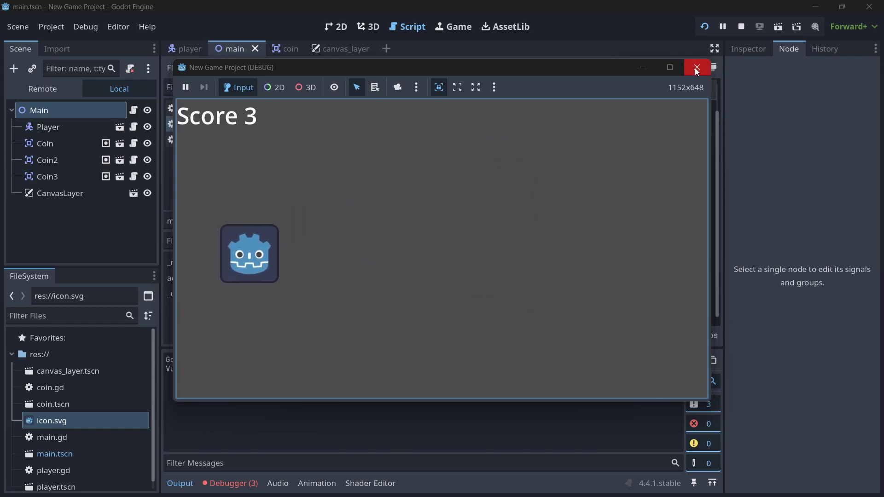
click(697, 67)
Review the coin and player scripts, including coin.gd's call_group line.
click(233, 110)
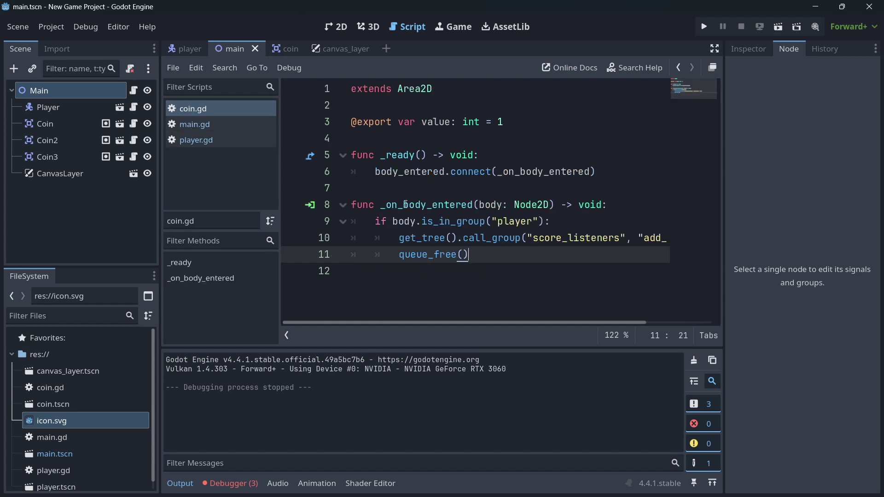
click(207, 140)
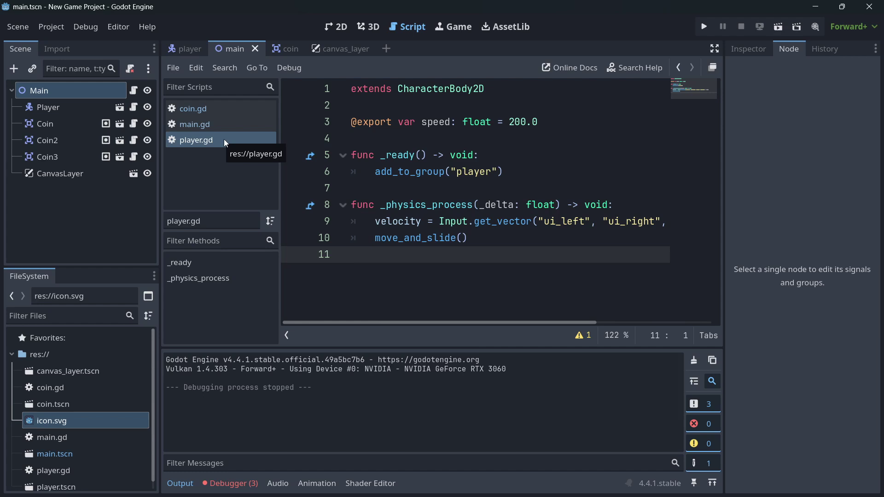
click(200, 121)
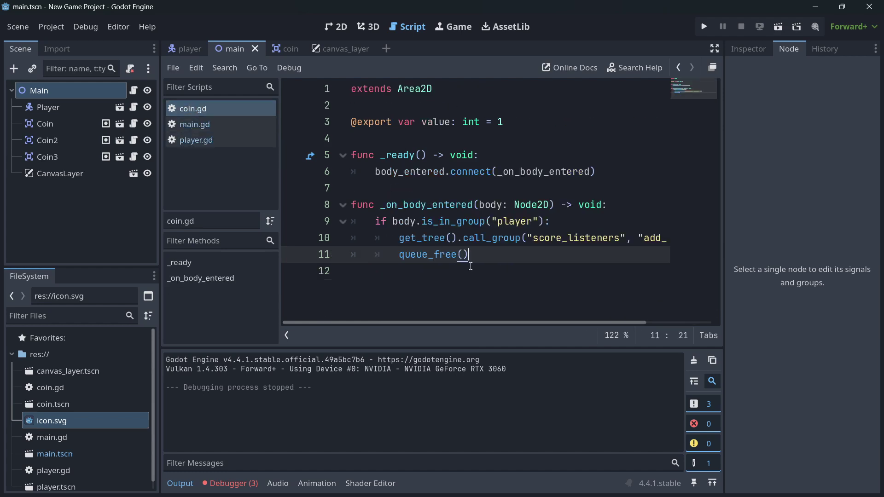
click(538, 238)
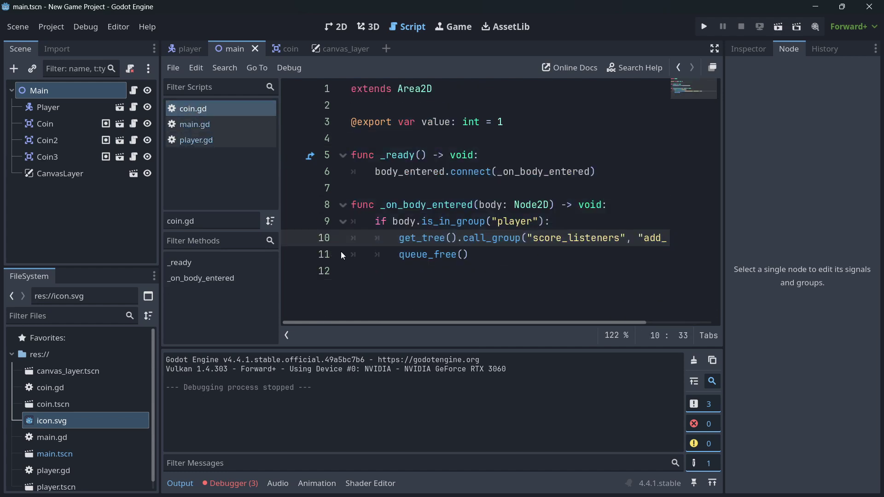
Open main.gd and highlight the ScoreLabel node path near line 5.
click(210, 126)
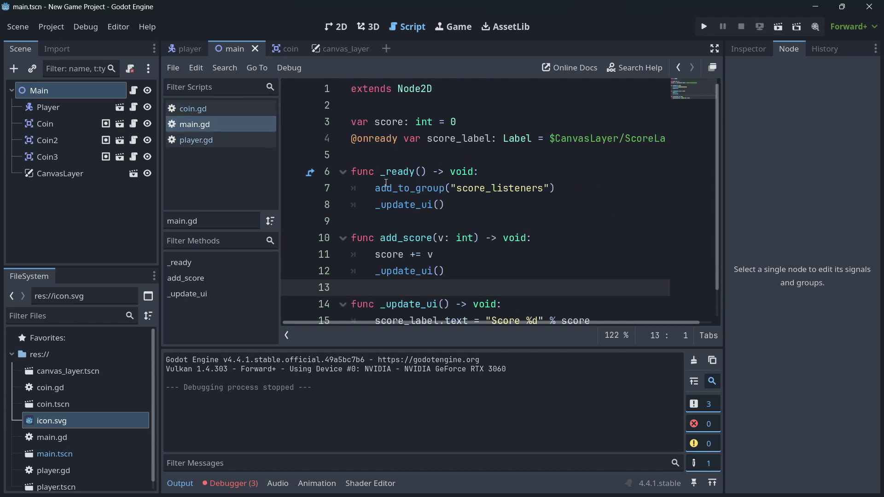
key(Up)
key(Up)
key(Up)
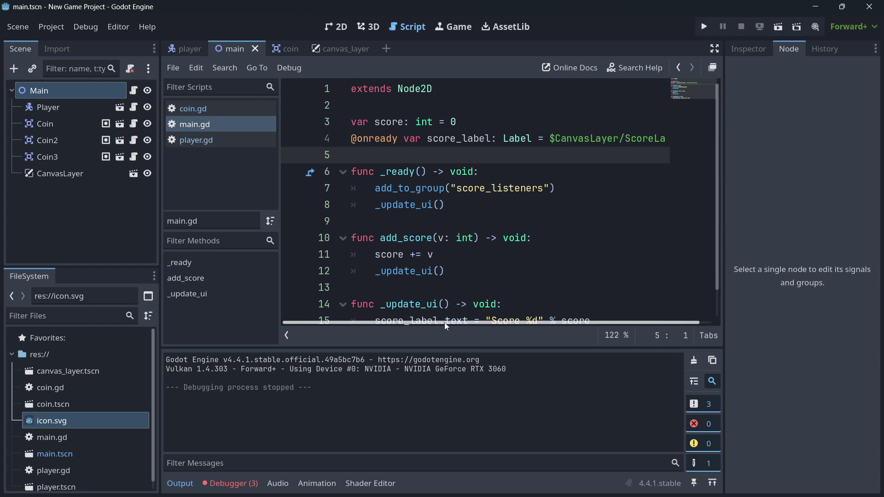
scroll(568, 197, right, 2)
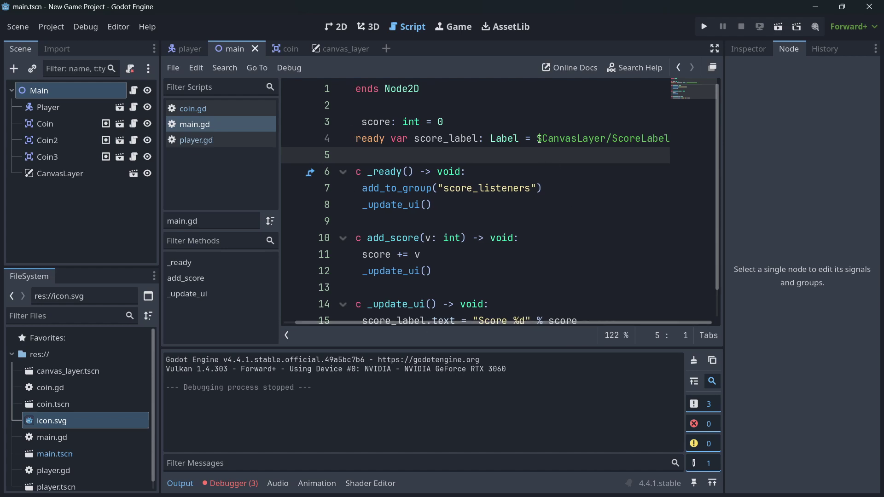
drag(537, 139, 669, 138)
click(648, 134)
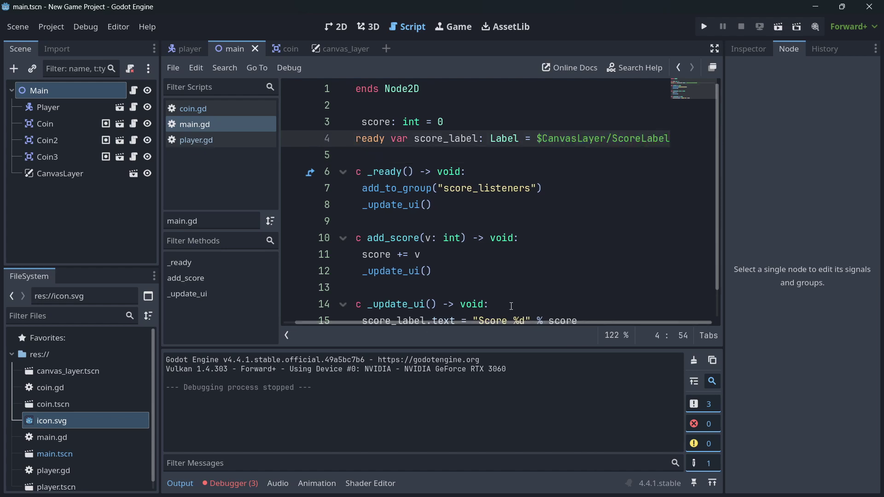
scroll(506, 283, left, 2)
click(715, 49)
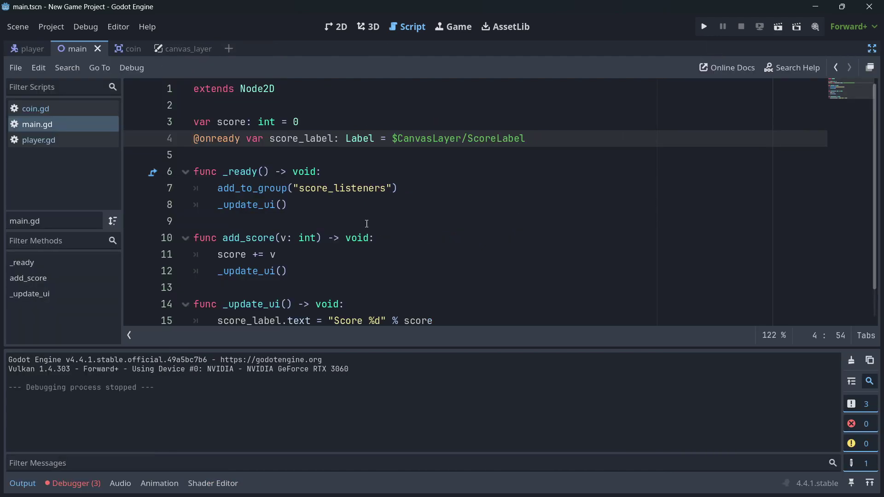
drag(218, 188, 435, 188)
click(434, 187)
mouse_move(217, 188)
mouse_down()
mouse_move(433, 186)
mouse_move(218, 188)
mouse_up()
click(433, 186)
click(218, 188)
scroll(219, 191, down, 2)
click(431, 185)
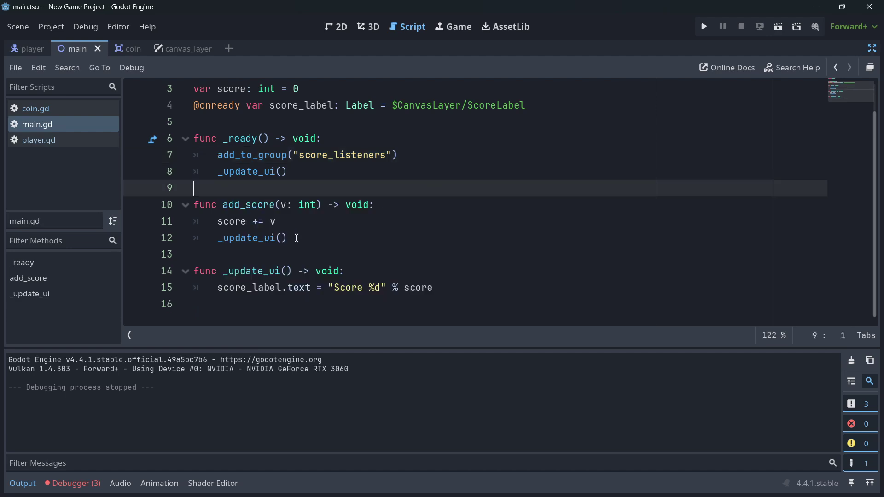
drag(301, 237, 180, 207)
drag(275, 221, 217, 221)
scroll(257, 140, up, 2)
click(231, 122)
scroll(232, 121, down, 2)
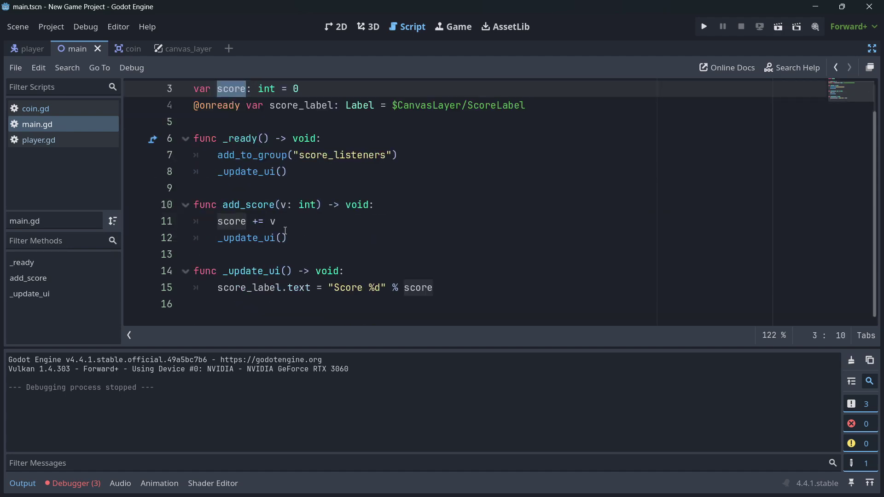
drag(287, 238, 216, 239)
click(328, 237)
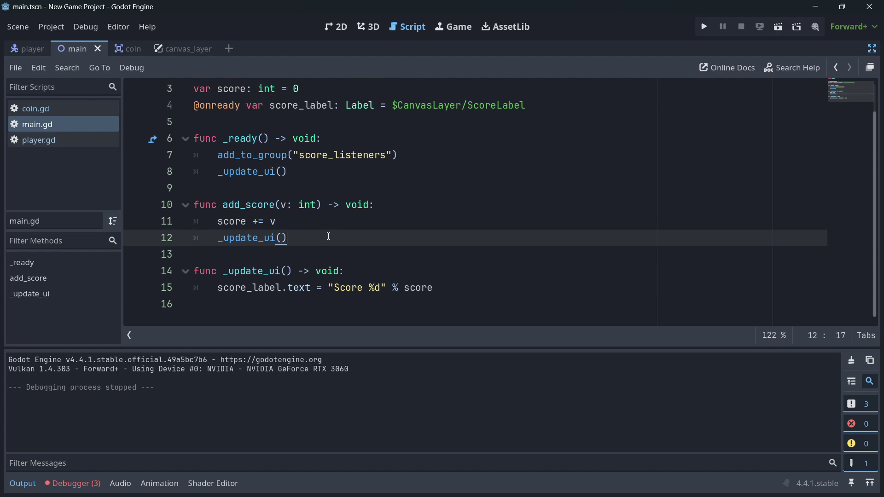
click(222, 207)
mouse_move(302, 231)
mouse_down()
mouse_move(256, 238)
mouse_move(259, 222)
mouse_up()
click(232, 206)
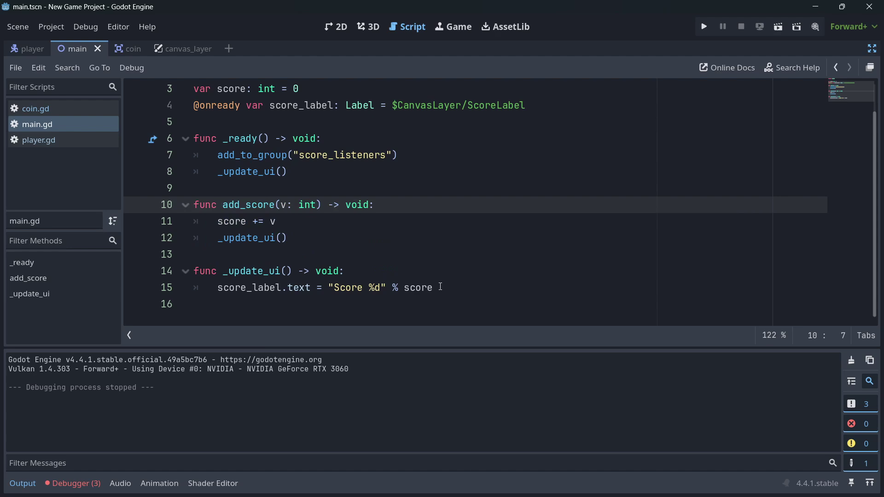
drag(440, 286, 195, 271)
click(197, 272)
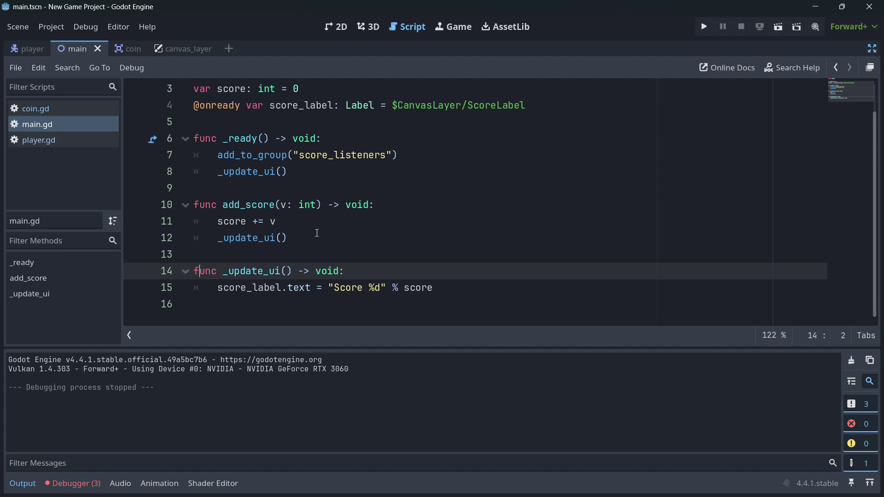
click(40, 111)
drag(397, 241, 537, 238)
double_click(512, 238)
click(71, 125)
drag(218, 271, 293, 271)
click(293, 271)
double_click(236, 272)
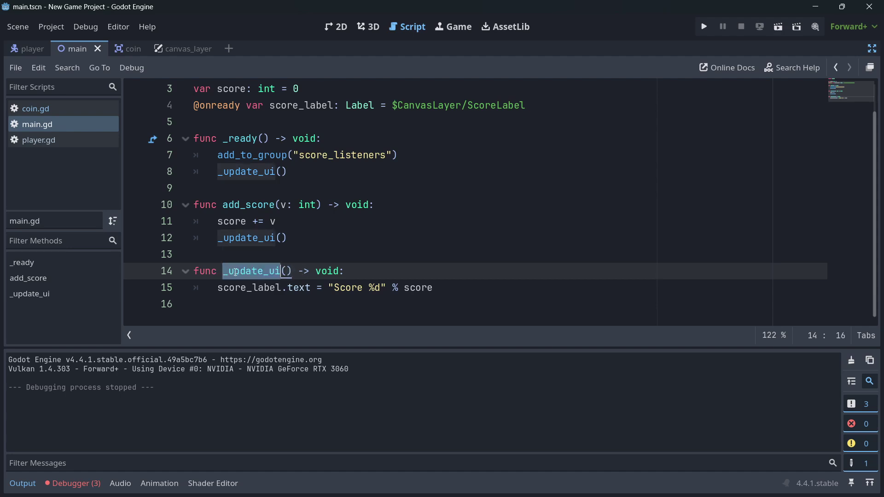
drag(221, 205, 278, 205)
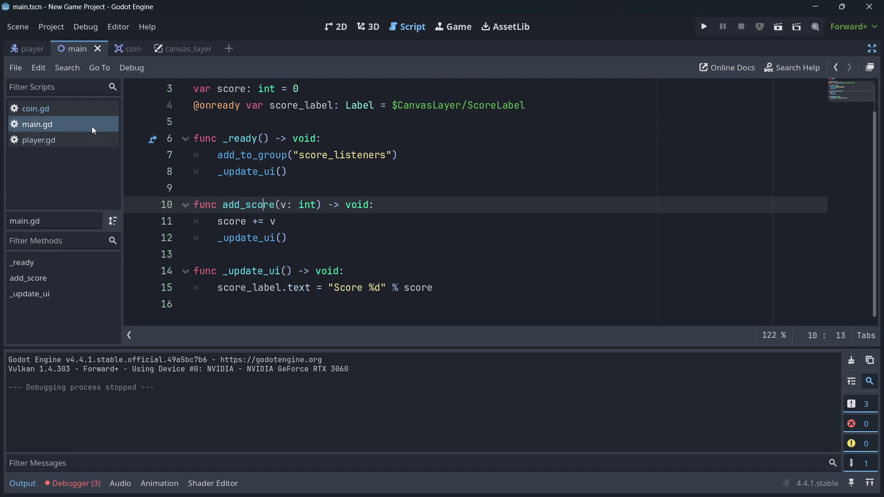
click(38, 109)
click(57, 124)
Select the score_listeners group name on line 8 of main.gd.
click(89, 112)
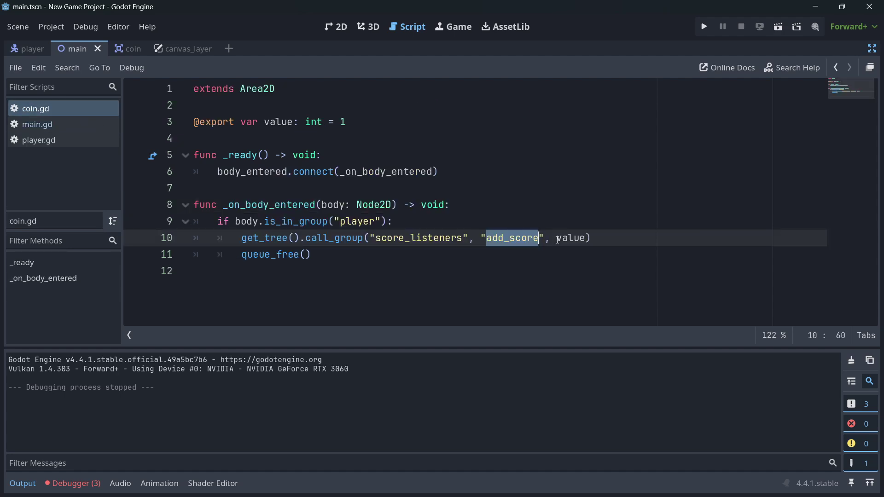
key(alt+Left)
double_click(313, 158)
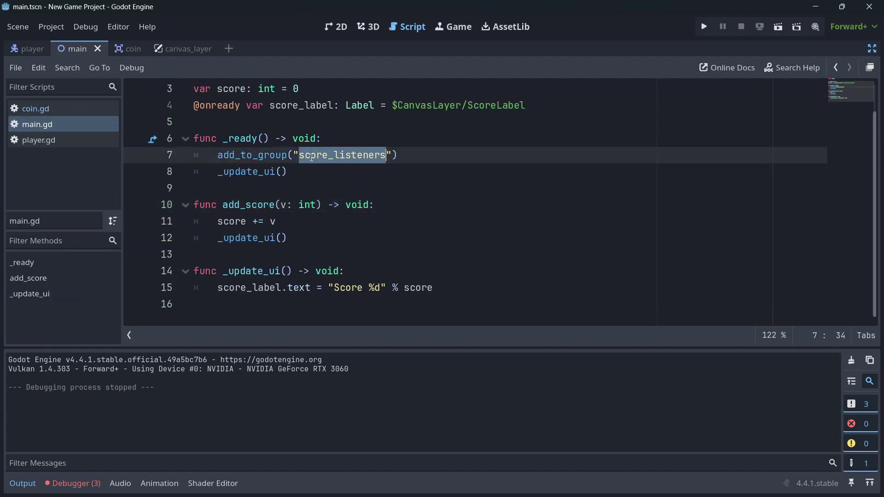
click(334, 172)
double_click(335, 158)
key(Down)
Highlight the score_listeners call_group argument on line 10 of coin.gd.
click(35, 109)
drag(242, 238, 468, 239)
key(Right)
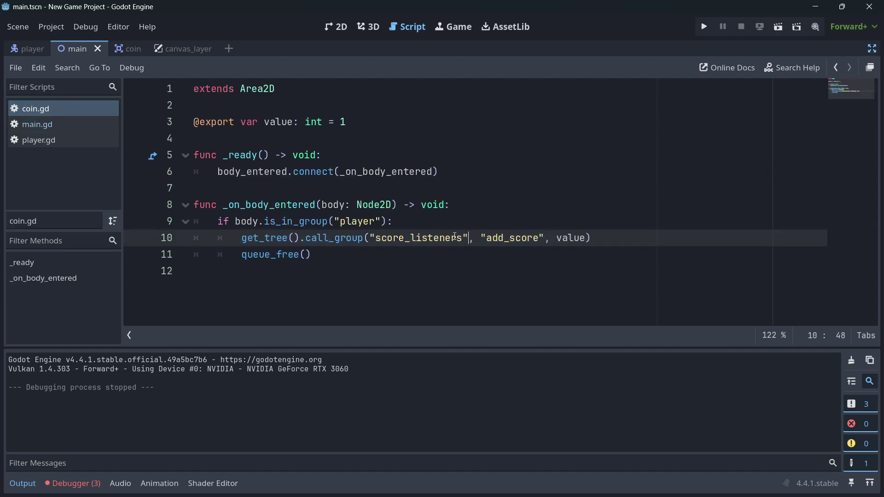
double_click(451, 237)
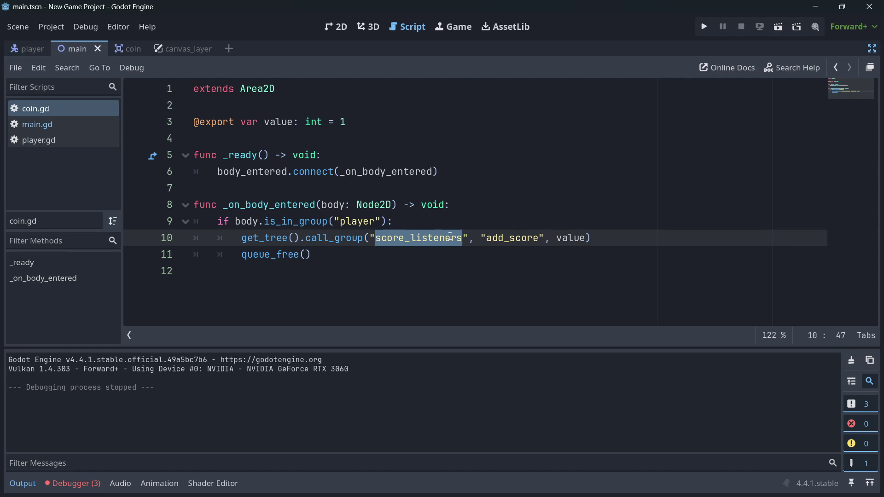
Recheck score_listeners in main.gd against coin.gd, then bring up player.gd.
click(57, 123)
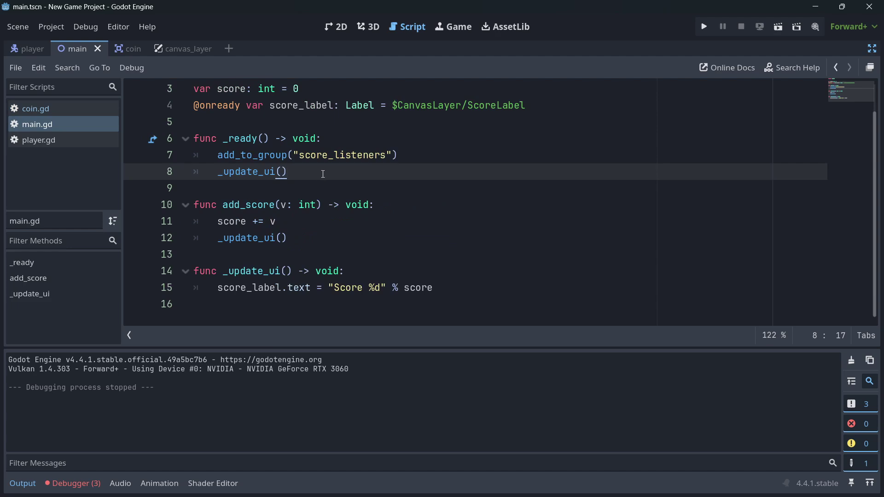
double_click(302, 154)
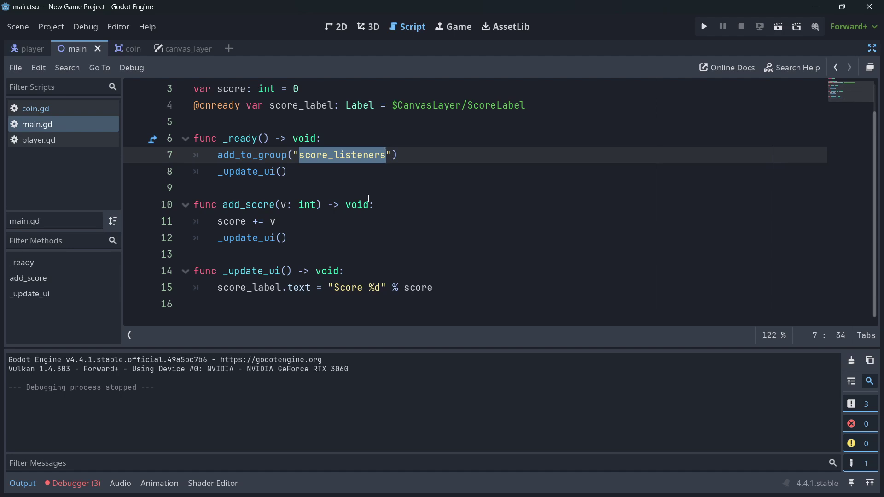
click(53, 105)
click(339, 260)
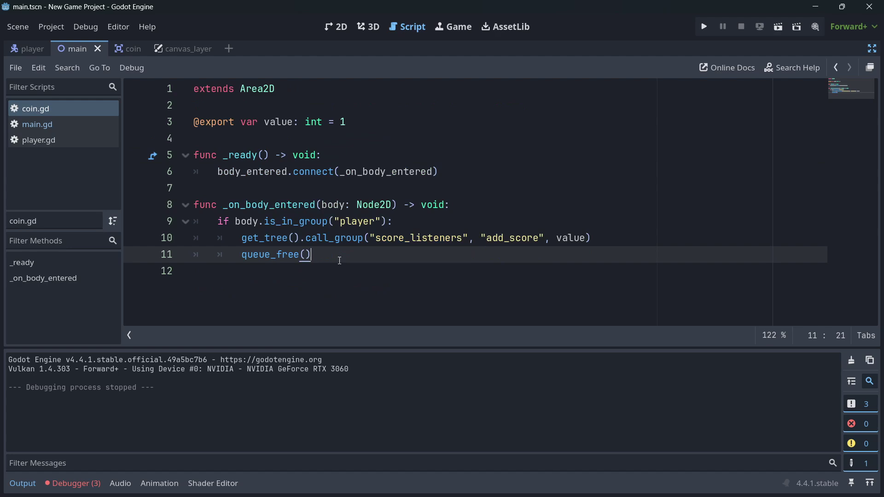
click(70, 123)
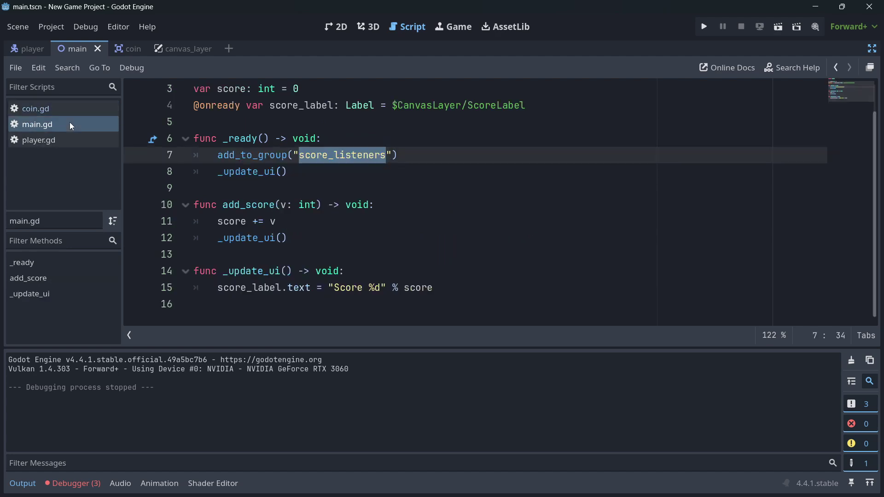
click(76, 140)
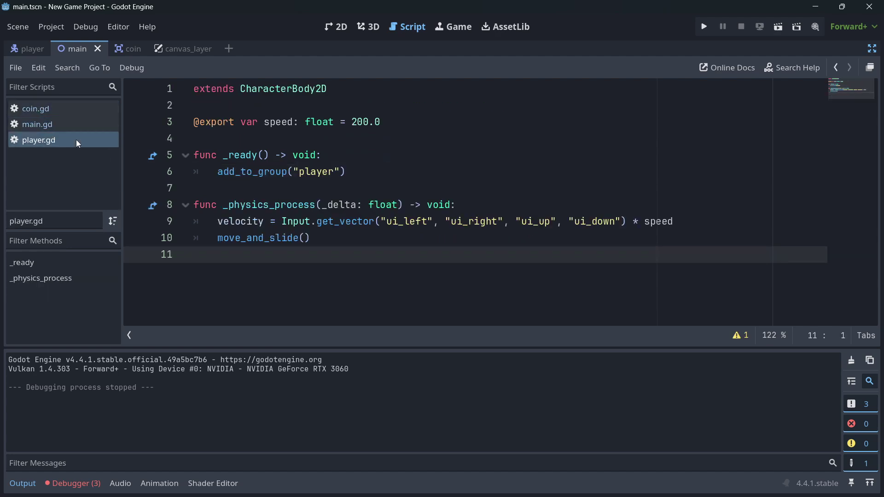
Bring the ChatGPT reply with the Main.gd score script back onscreen in Opera GX.
click(370, 236)
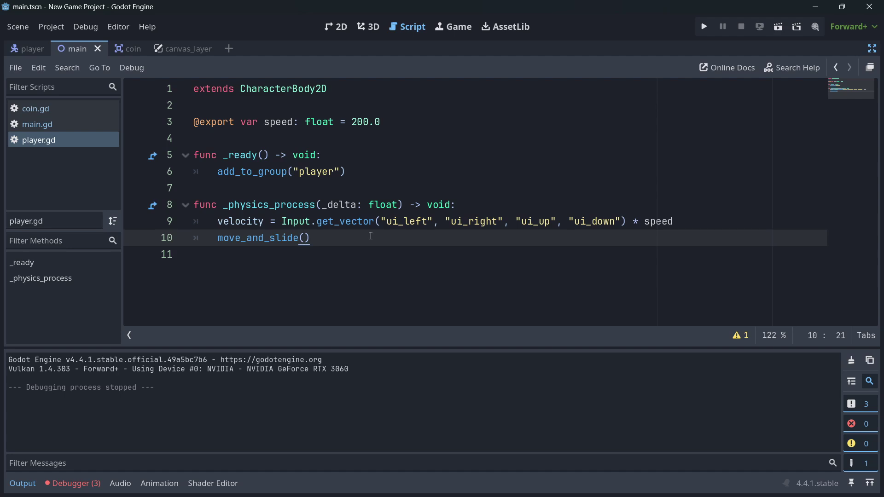
mouse_move(214, 483)
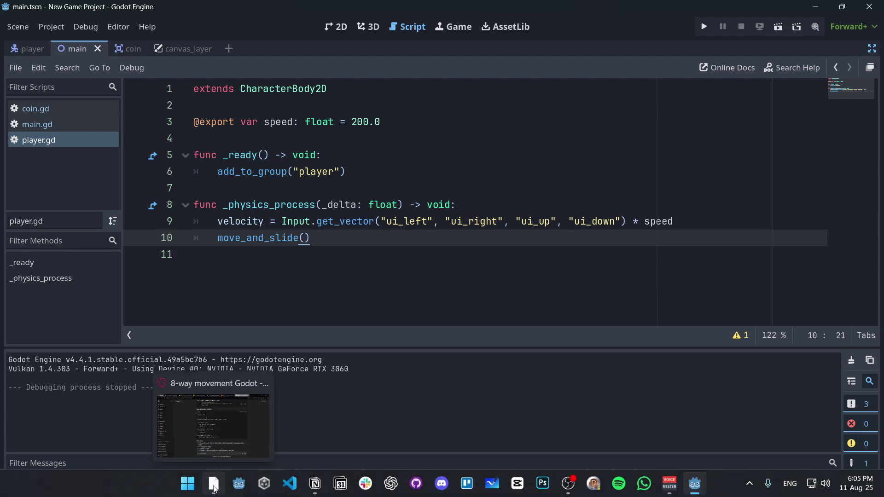
click(225, 458)
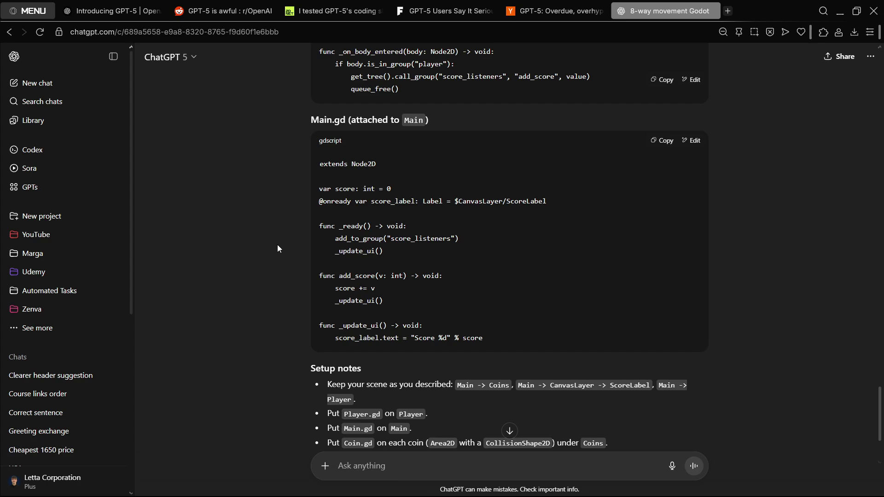
scroll(276, 249, up, 2)
scroll(277, 249, up, 1)
scroll(277, 248, up, 2)
scroll(277, 249, up, 1)
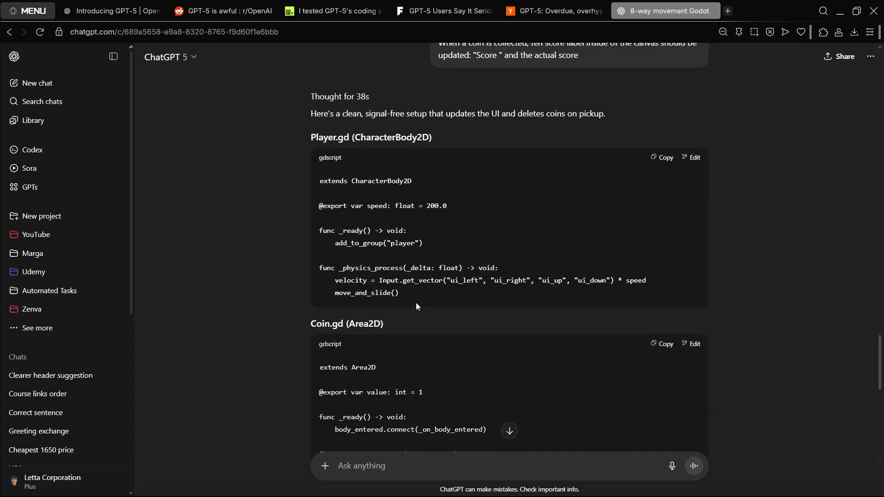
scroll(416, 306, down, 1)
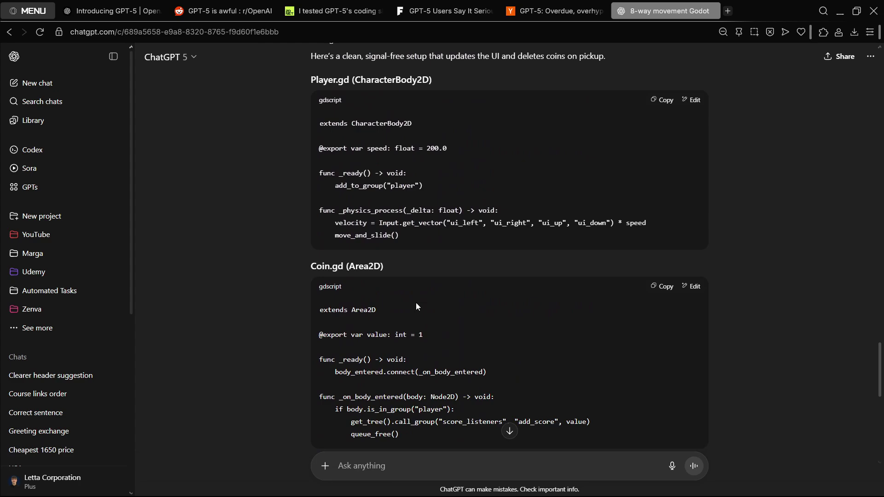